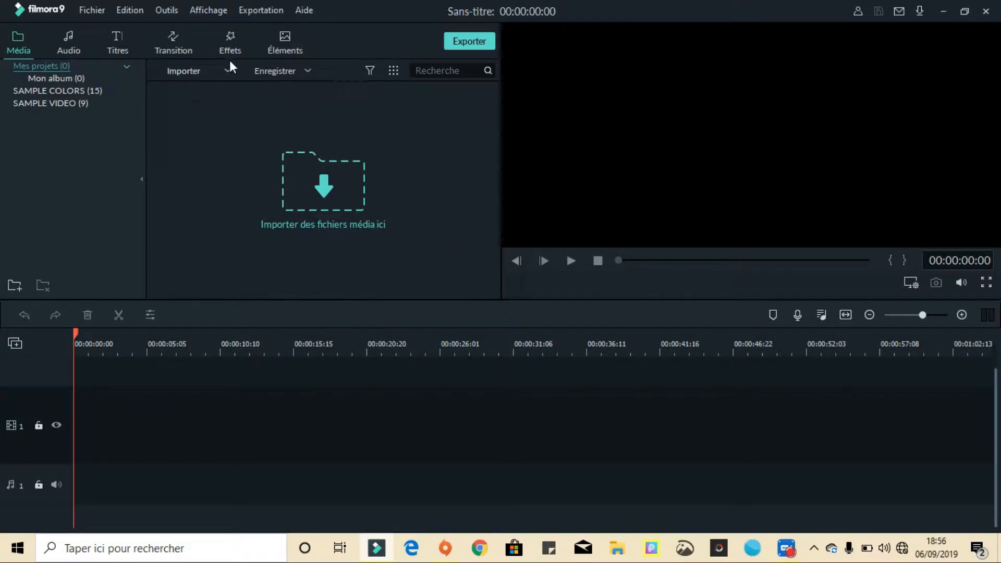
- Import the 0001 video clip into the project's media album
click(230, 76)
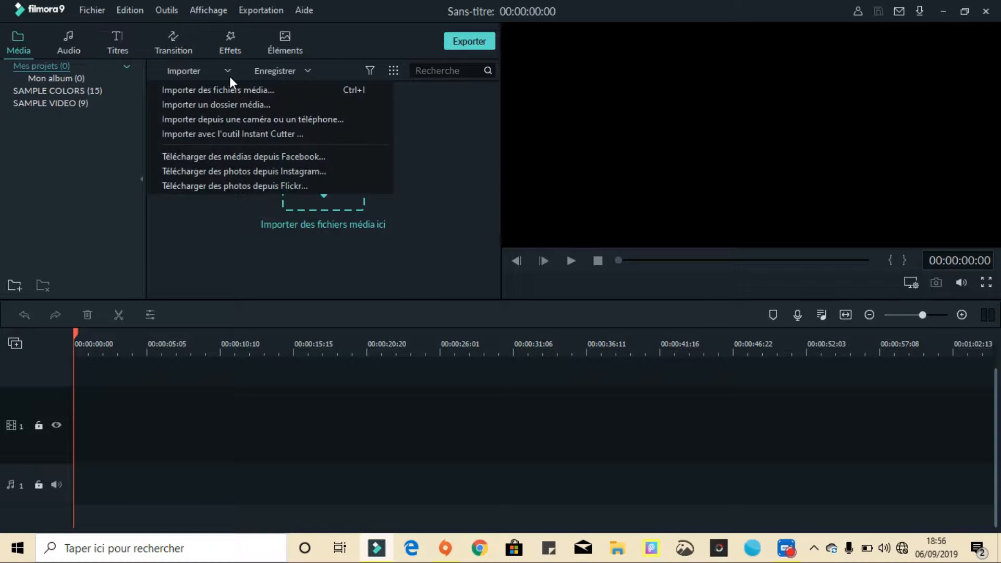
click(234, 104)
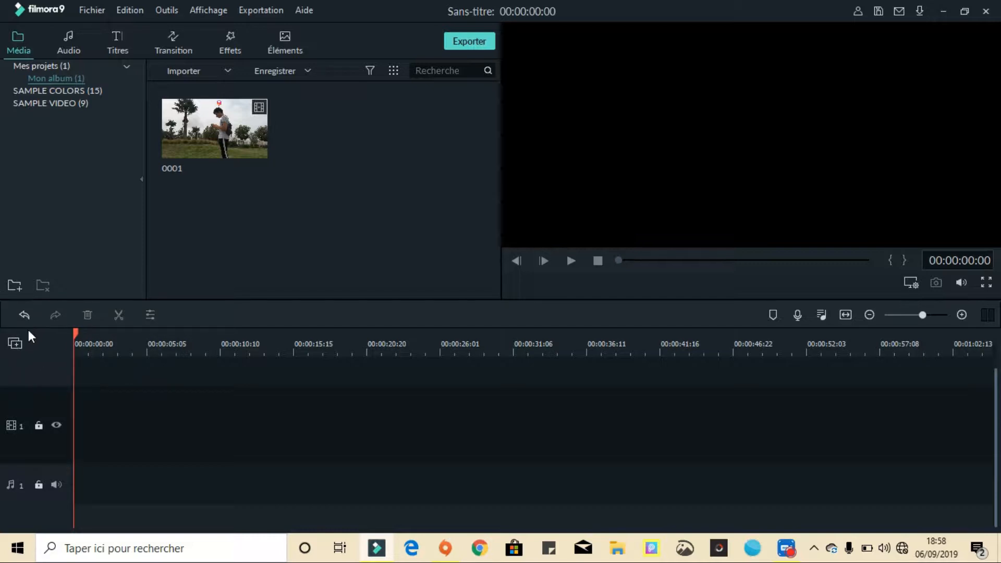
- Add a second video track and a second audio track to the timeline
click(14, 344)
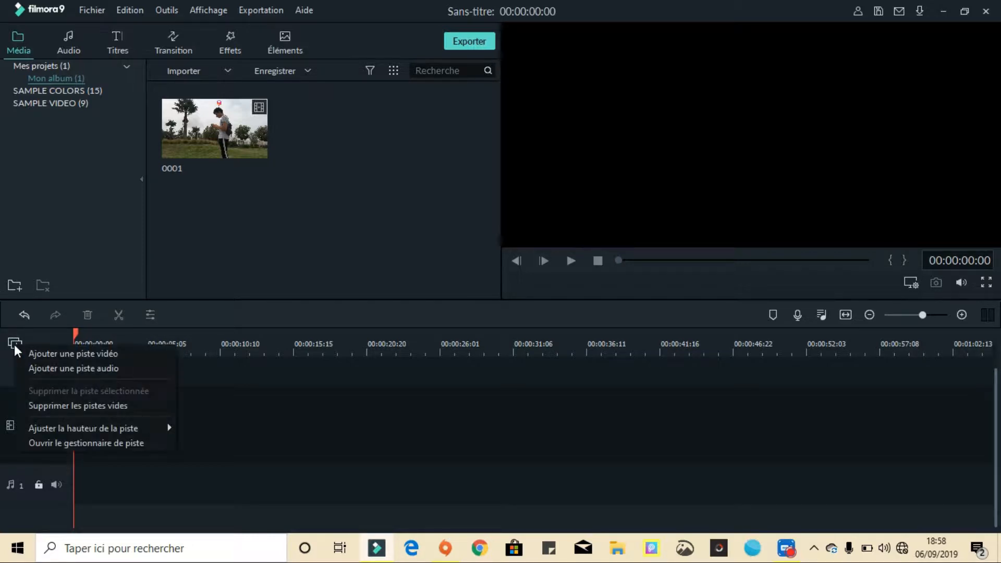
click(50, 355)
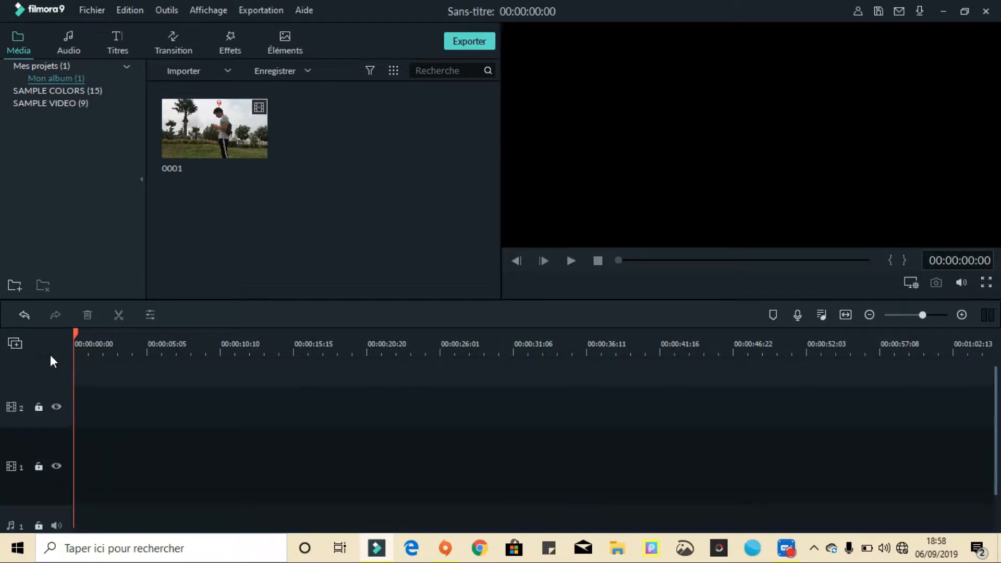
click(10, 349)
click(29, 371)
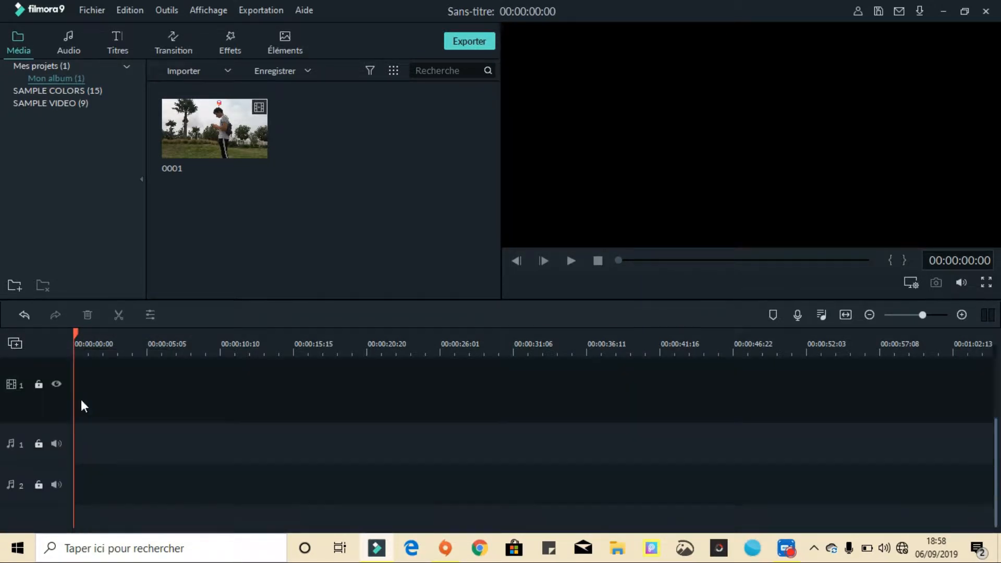
scroll(67, 433, up, 2)
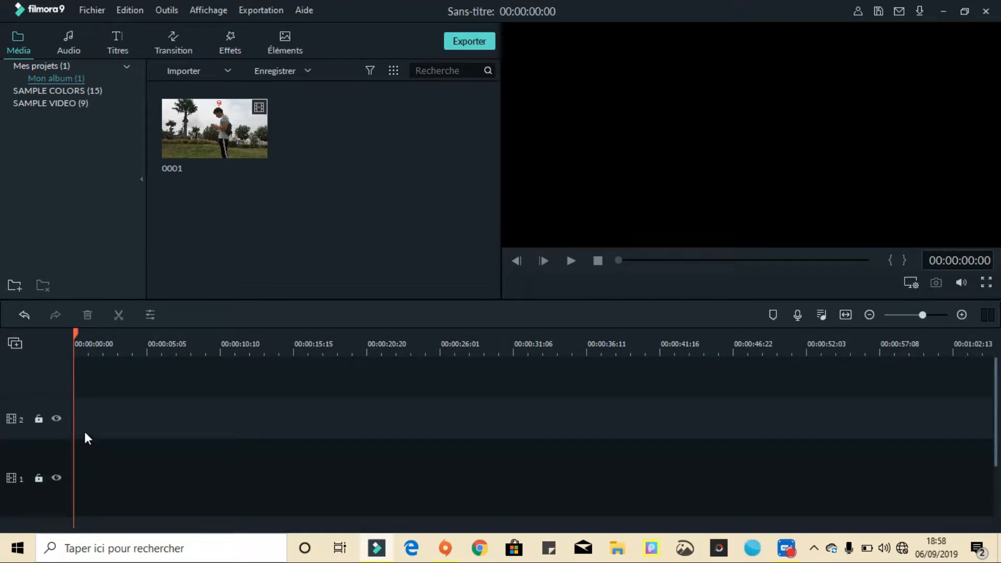
- Add video tracks 3 and 4 to the timeline
click(19, 345)
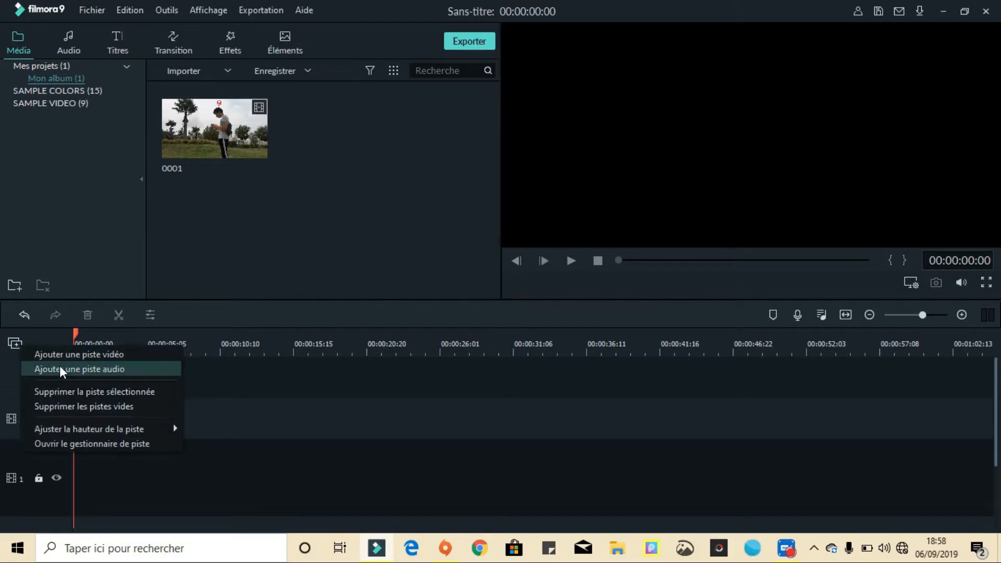
click(59, 358)
click(19, 346)
click(58, 354)
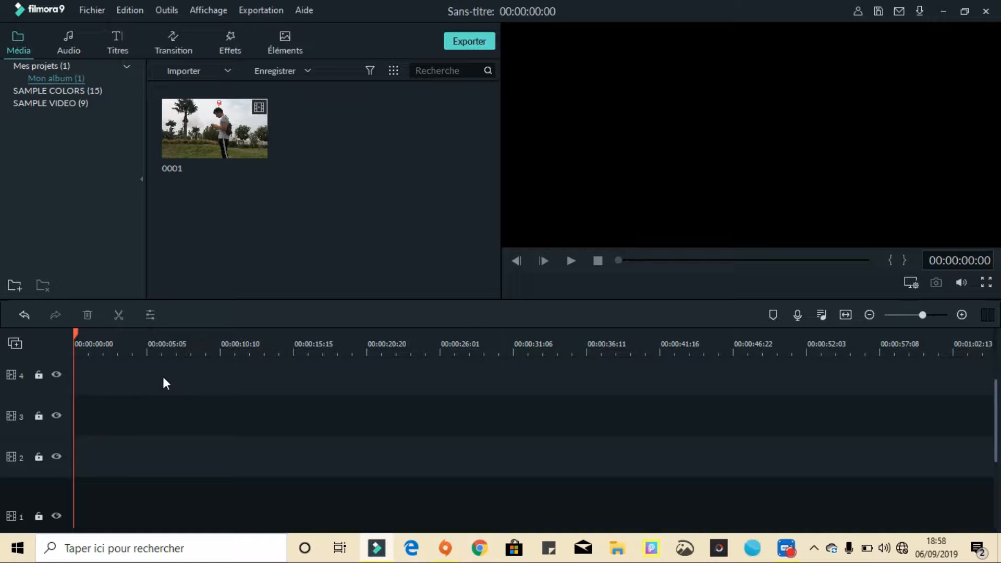
- Lock and unlock video track 4, and toggle its visibility
click(39, 375)
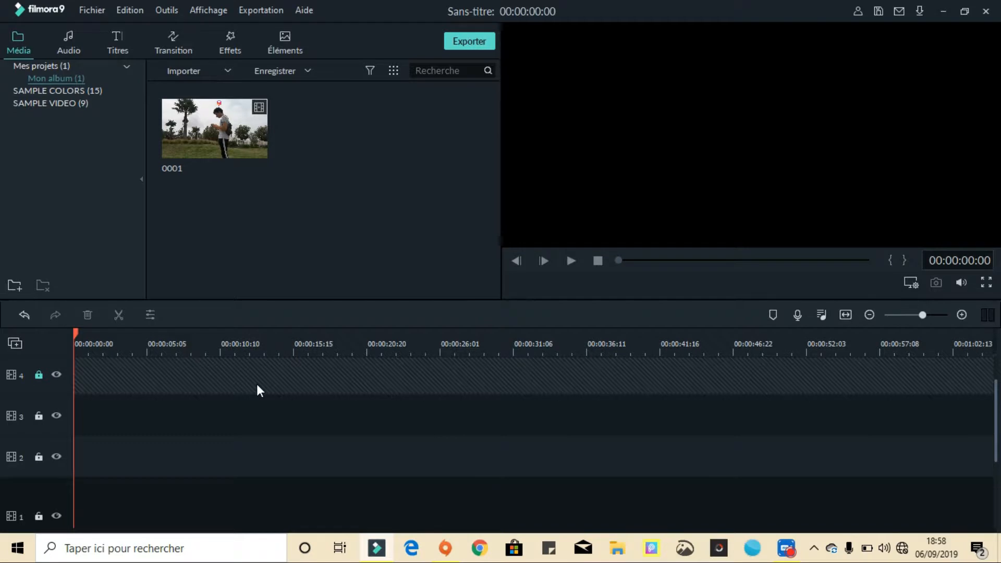
scroll(209, 402, up, 1)
drag(179, 444, 715, 434)
drag(104, 412, 574, 401)
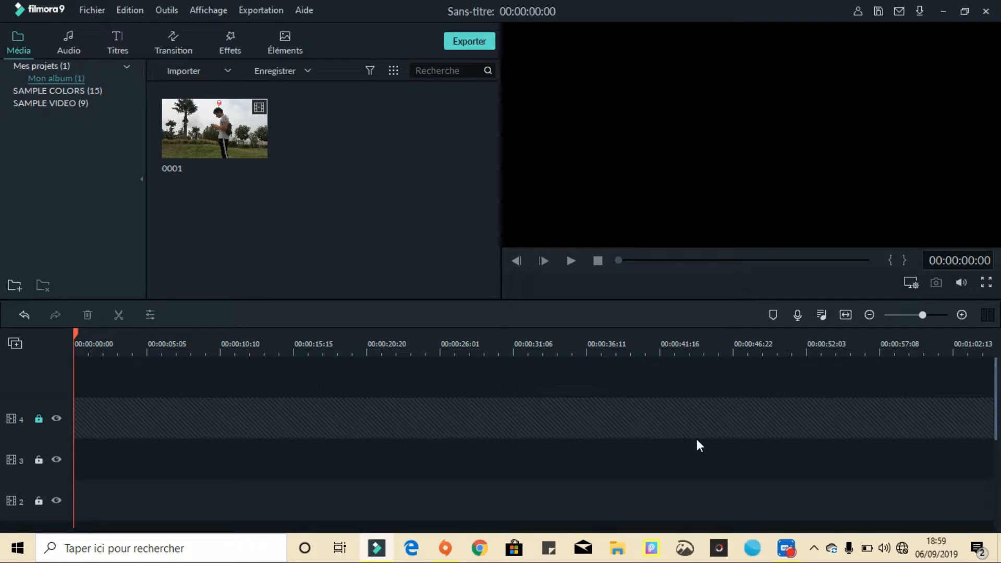
click(38, 415)
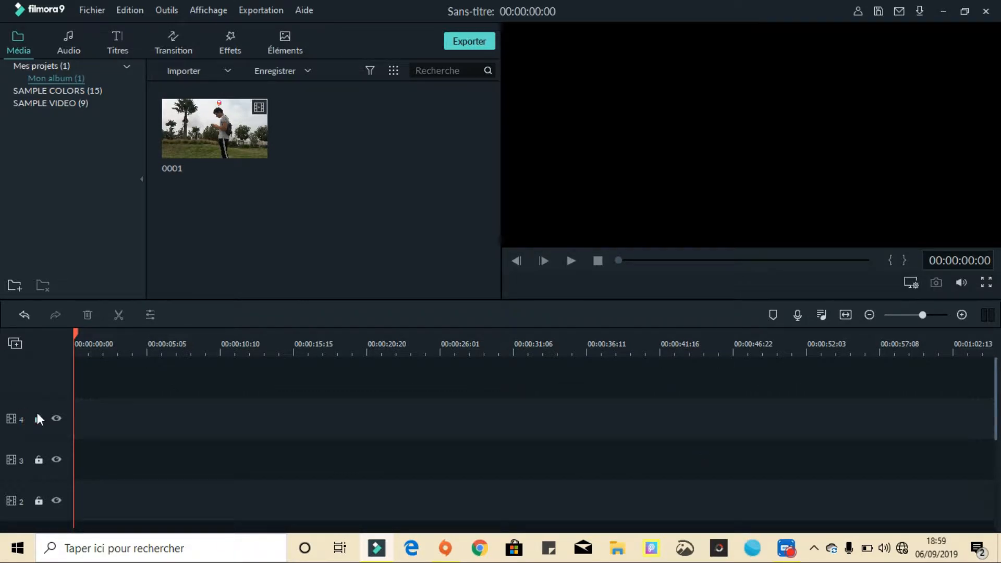
click(55, 423)
- Lock and unlock audio track 1, and mute and unmute its sound
scroll(58, 425, down, 4)
click(39, 442)
click(40, 442)
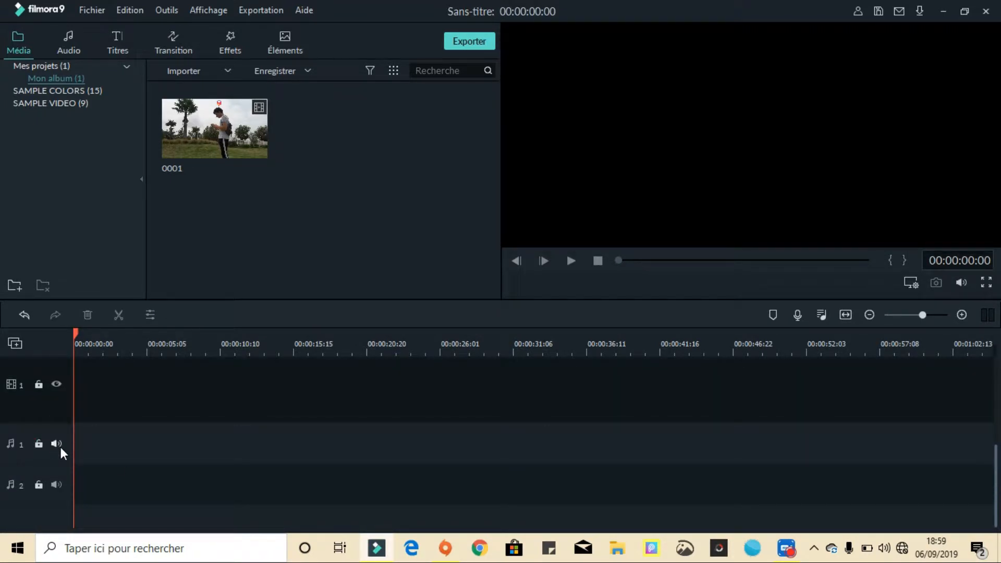
click(57, 445)
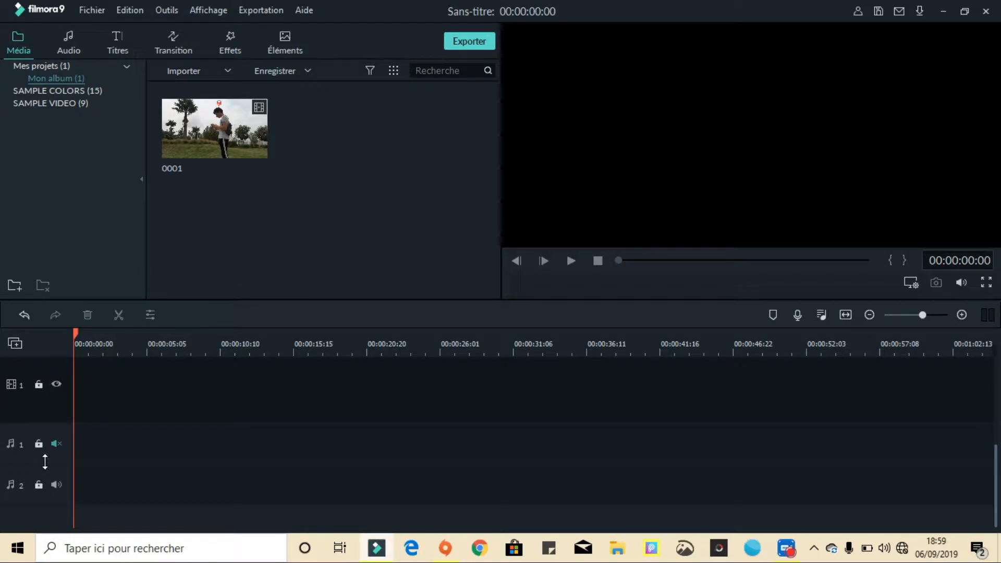
click(57, 443)
scroll(72, 456, up, 3)
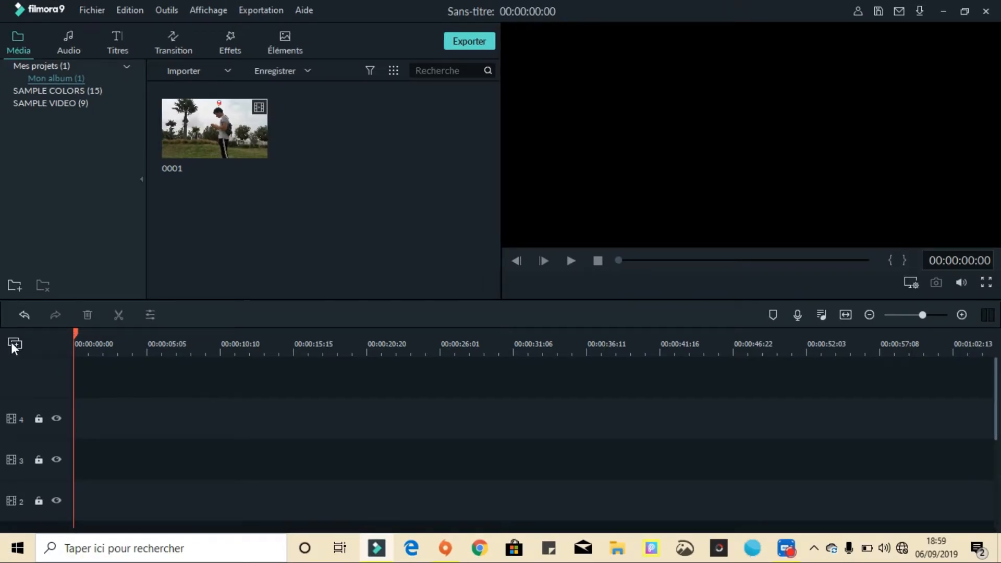
- Add video tracks 5 and 6 to the timeline
right_click(11, 342)
click(41, 357)
right_click(39, 358)
click(68, 388)
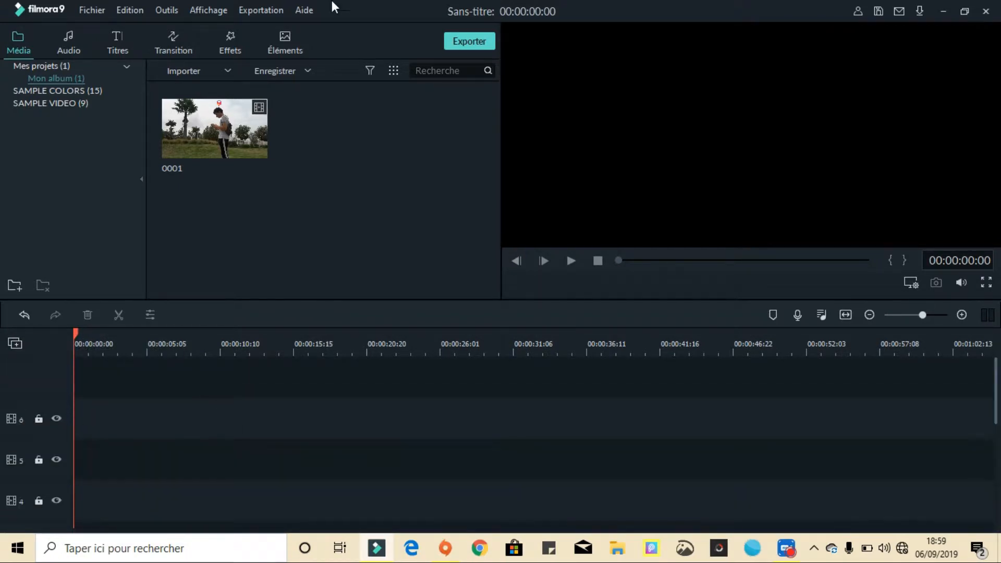
- Stack copies of clip 0001 at the start of video tracks 4 to 8, creating tracks 7 and 8 above the existing ones
click(214, 128)
drag(229, 131, 336, 308)
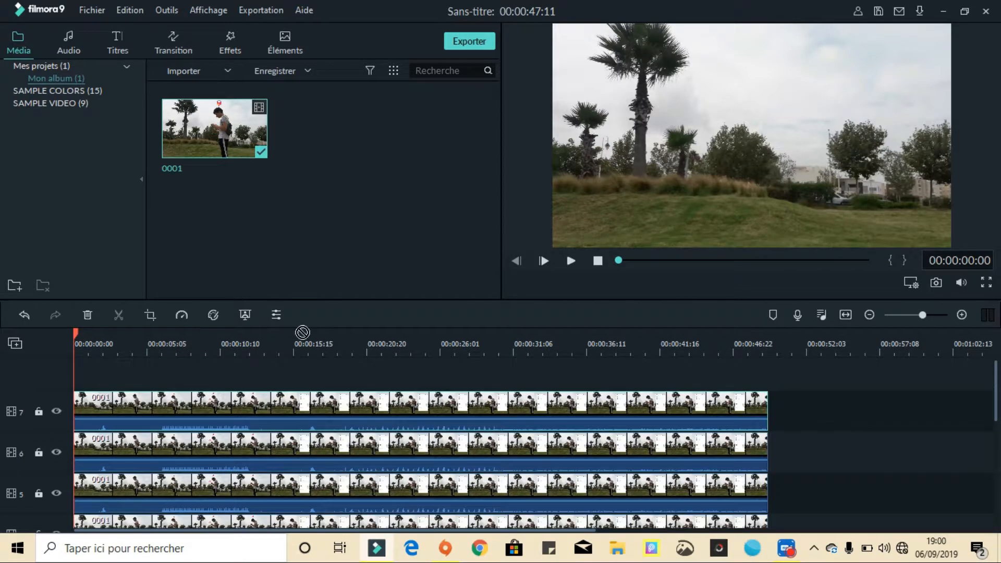
drag(302, 332, 73, 388)
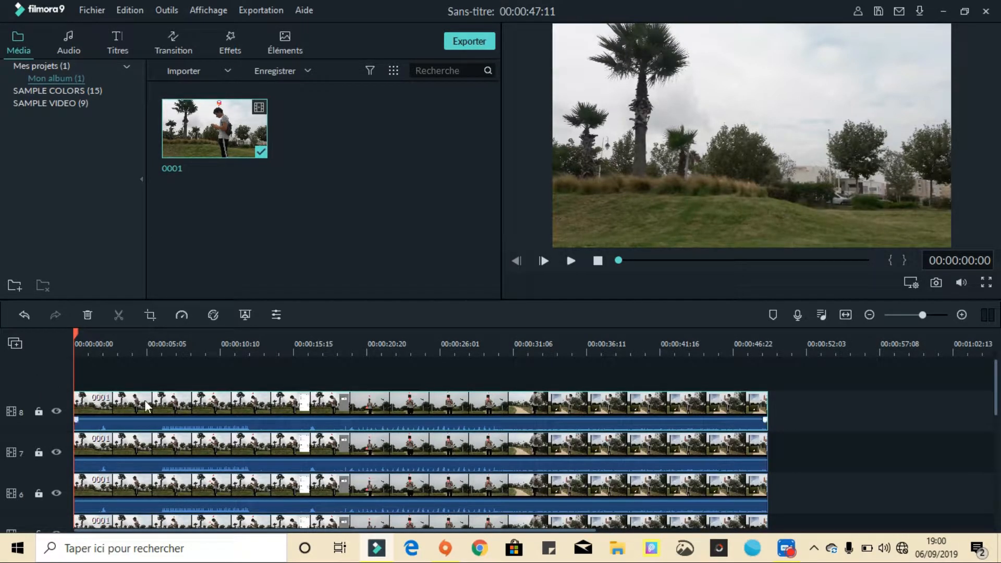
scroll(195, 478, down, 3)
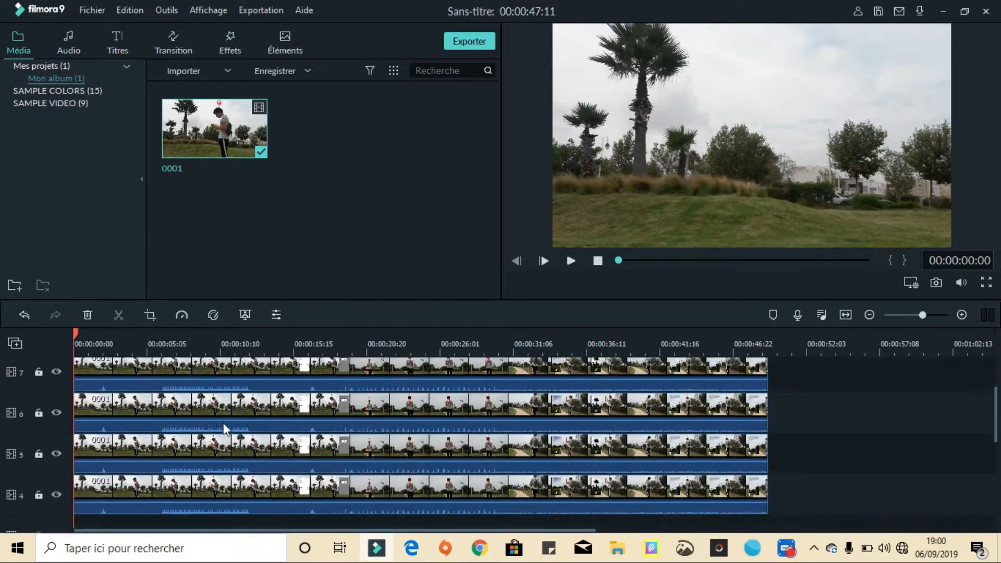
scroll(224, 430, up, 3)
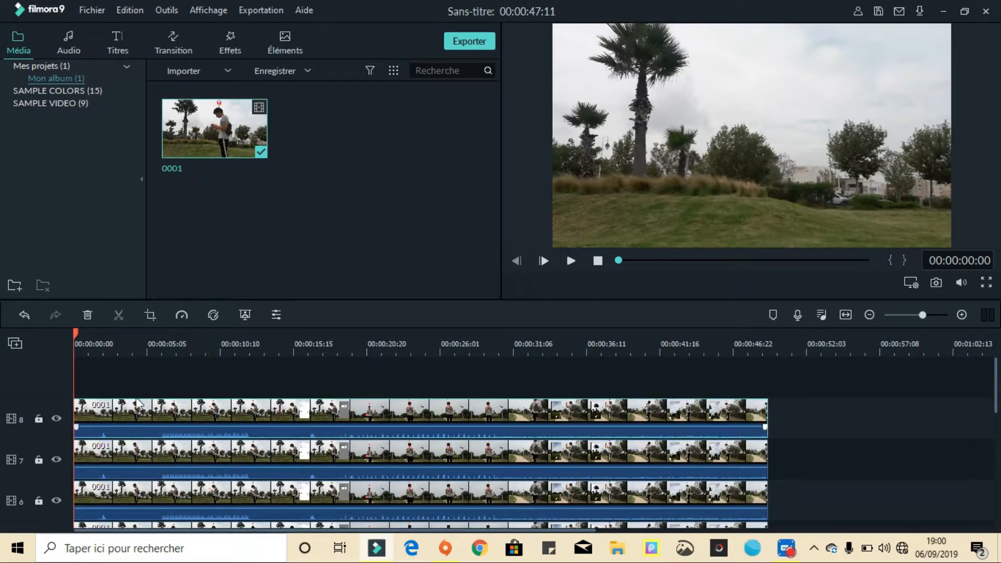
- Set the height of the timeline tracks to Petite
click(15, 345)
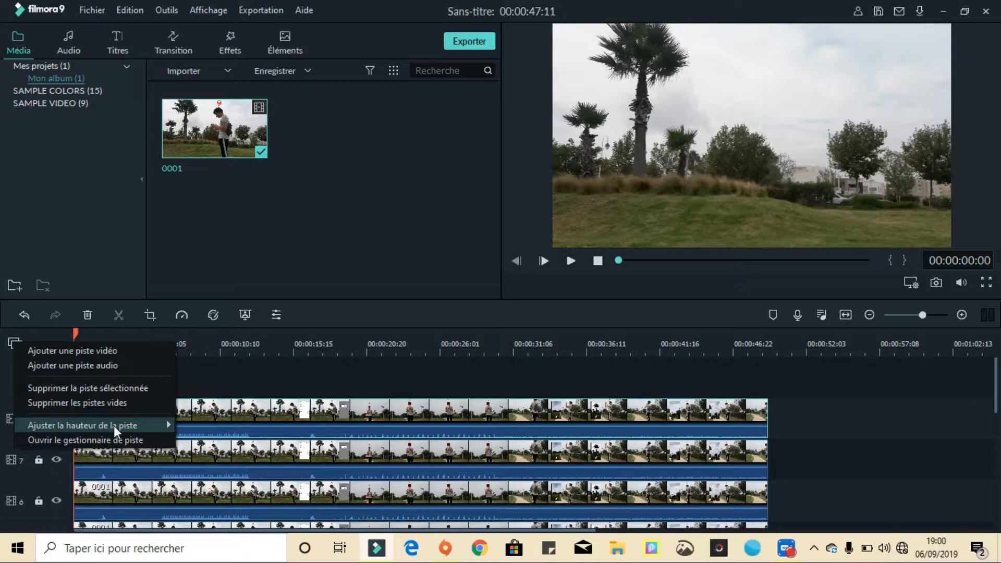
mouse_move(113, 425)
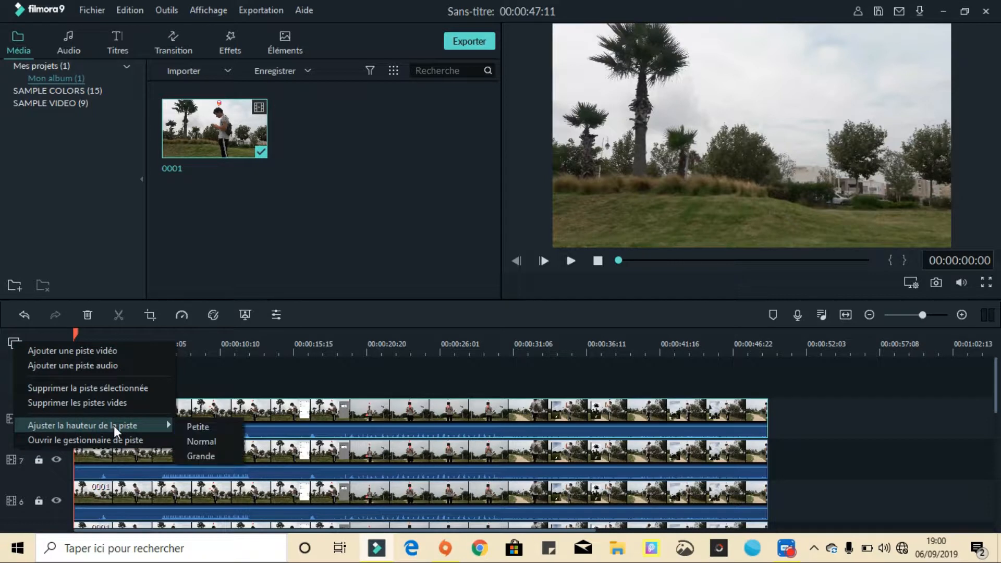
click(199, 424)
scroll(242, 403, down, 3)
scroll(211, 447, up, 3)
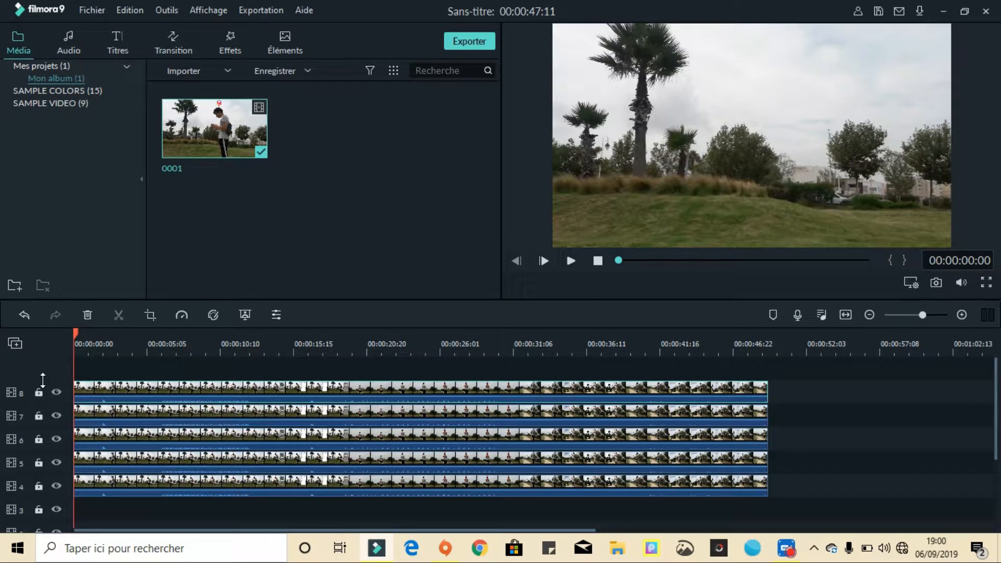
- Enlarge the height of video track 8 alone and shrink it back to match the other tracks
mouse_move(46, 380)
mouse_down()
mouse_move(92, 396)
mouse_move(46, 399)
mouse_move(45, 365)
mouse_up()
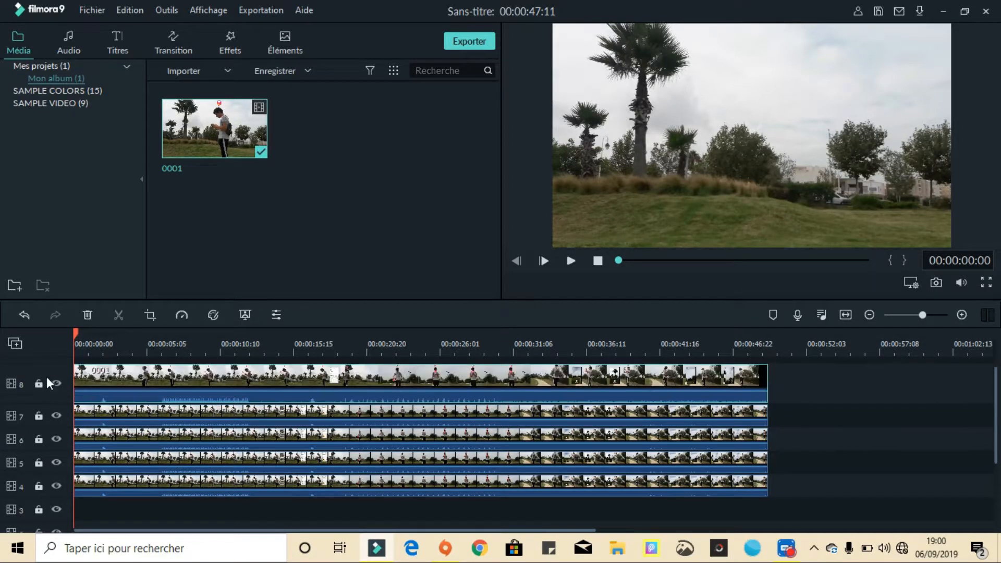
click(52, 365)
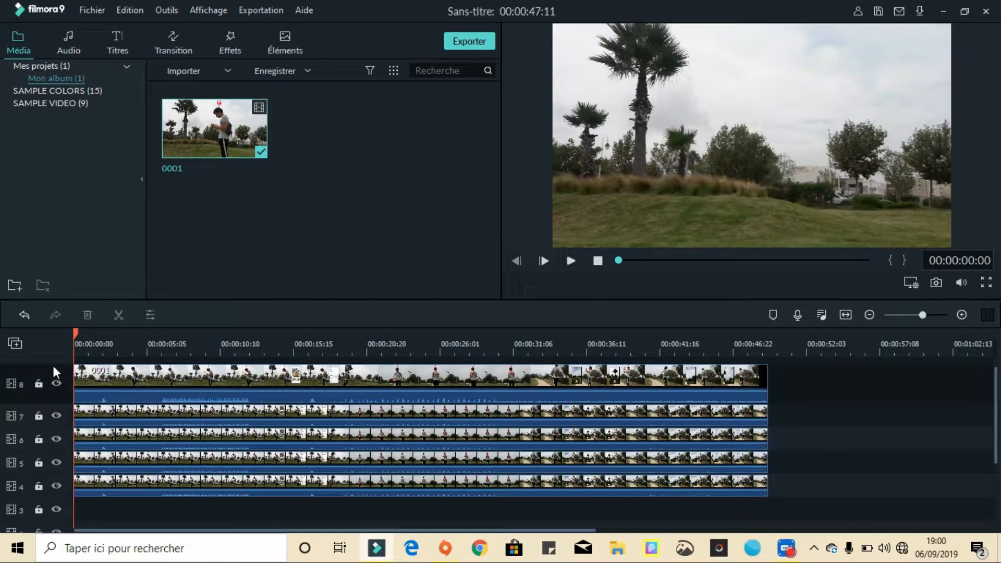
drag(53, 367, 59, 402)
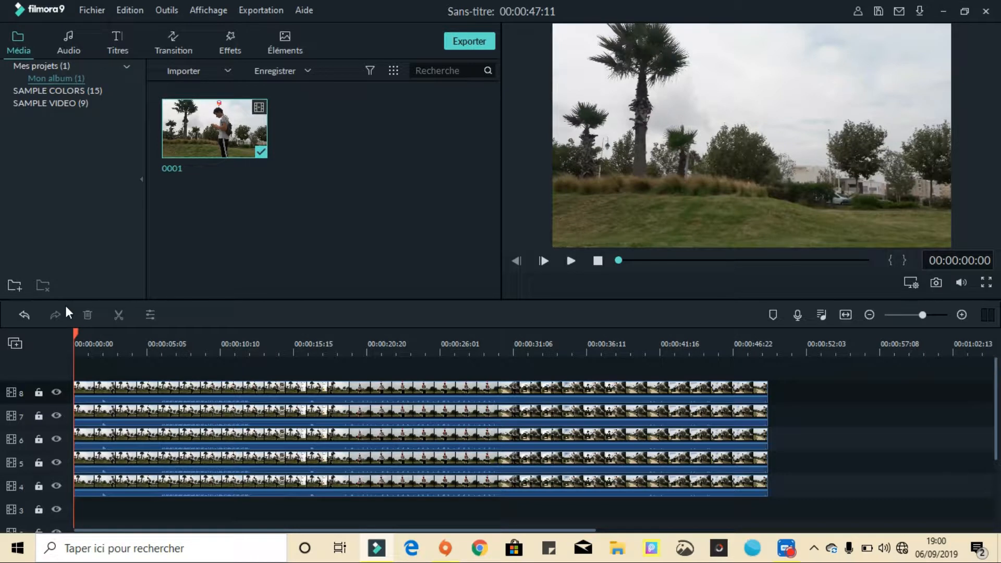
- Delete all clips from the timeline
key(ctrl+a)
key(Delete)
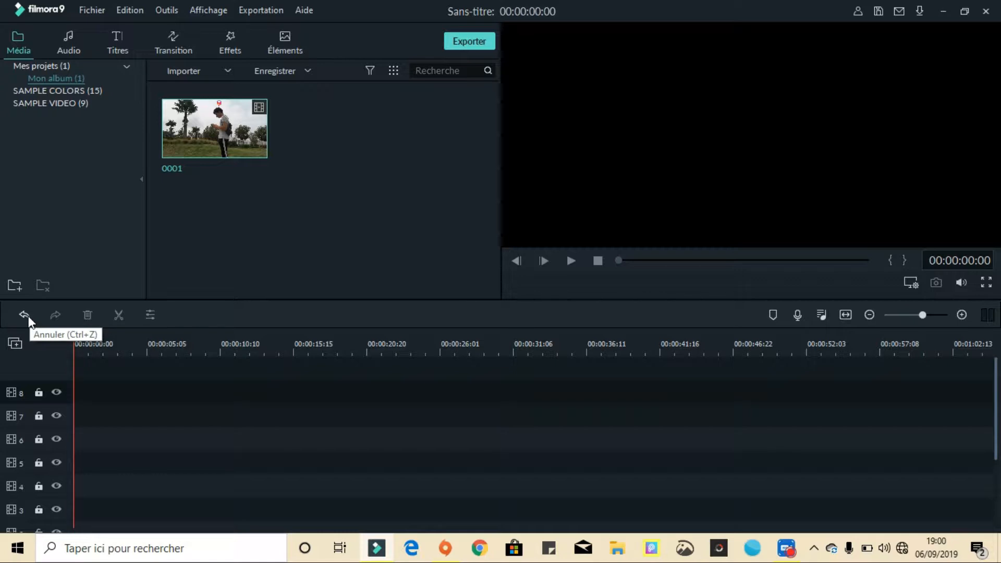
- Place clip 0001 at the start of video track 4, and undo and redo that insertion
drag(246, 155, 87, 386)
scroll(111, 362, up, 3)
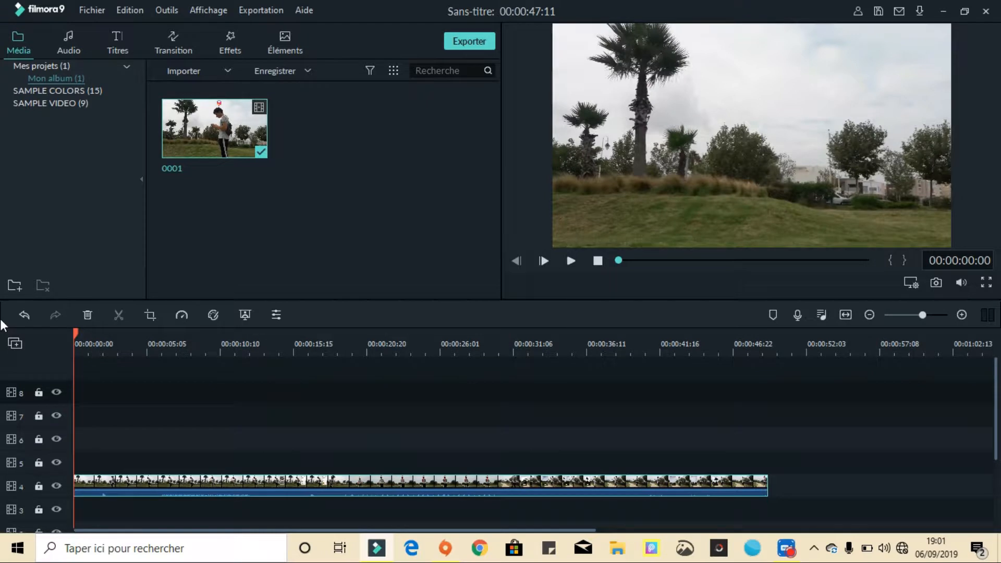
click(23, 319)
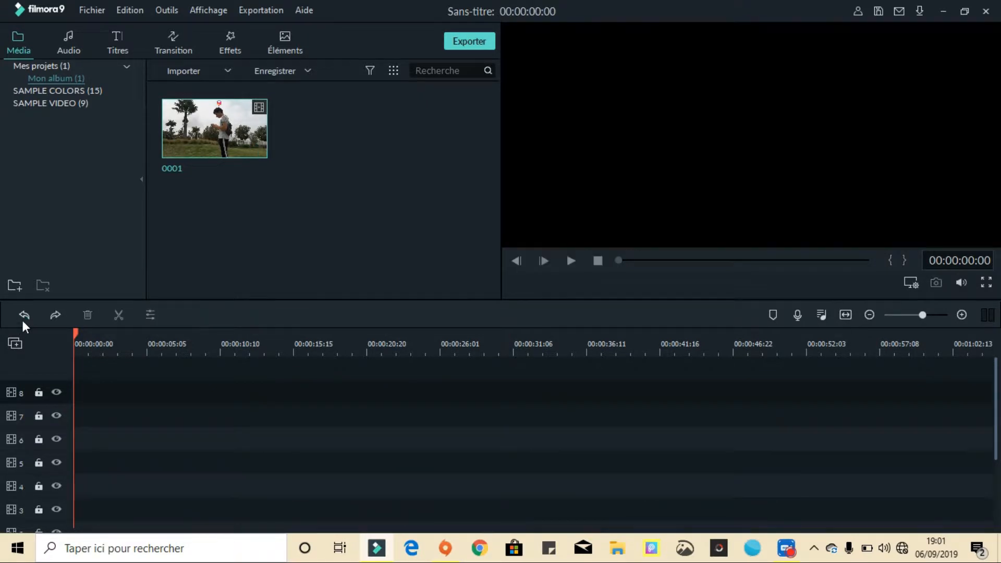
click(59, 314)
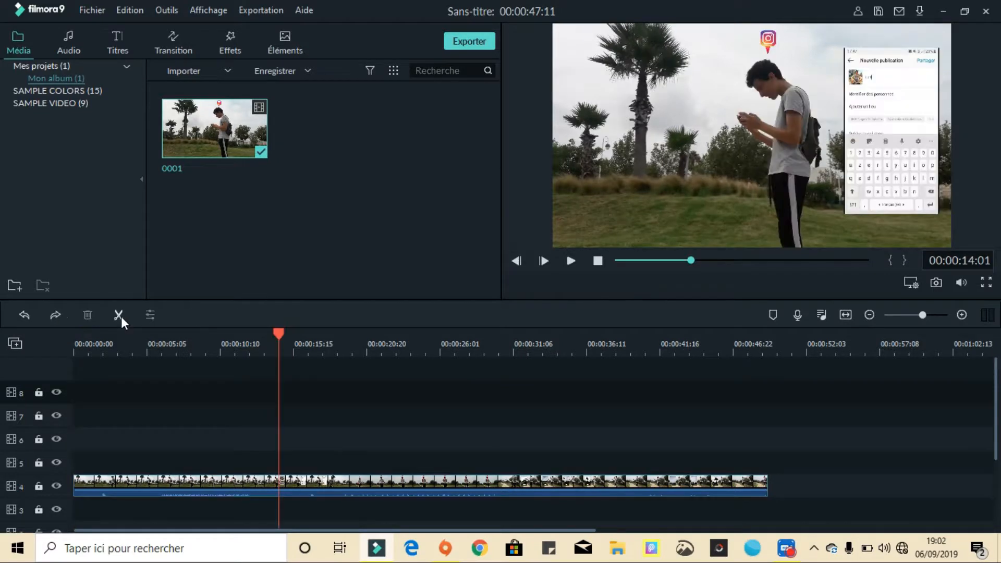
- Split the clip on video track 4 at 00:00:14:01 and at 00:00:07:05
click(119, 314)
click(179, 343)
click(118, 314)
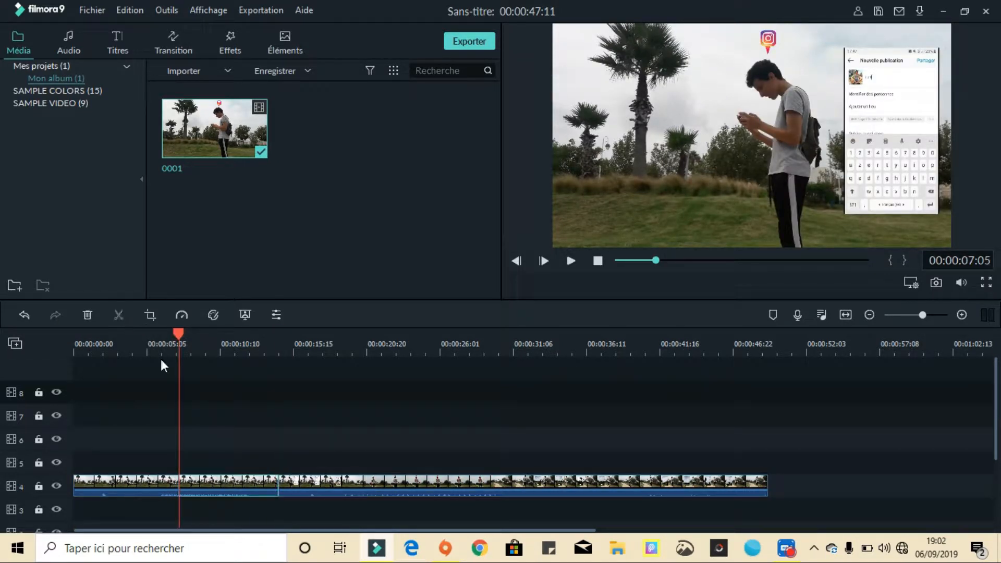
- Delete the clip section between 00:00:07:05 and 00:00:14:01 on video track 4
mouse_move(176, 338)
mouse_down()
mouse_move(219, 342)
mouse_move(183, 334)
mouse_up()
click(133, 347)
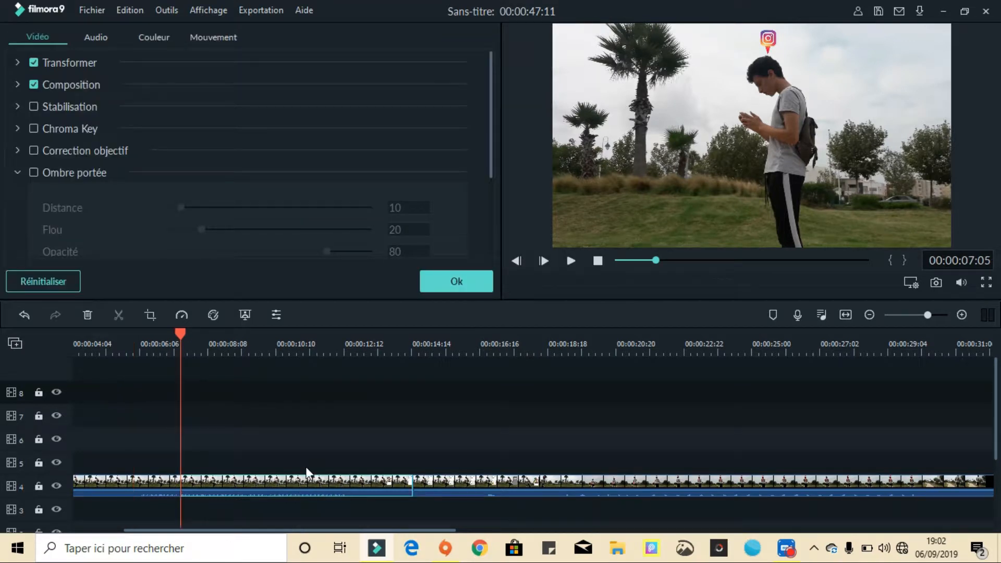
key(Delete)
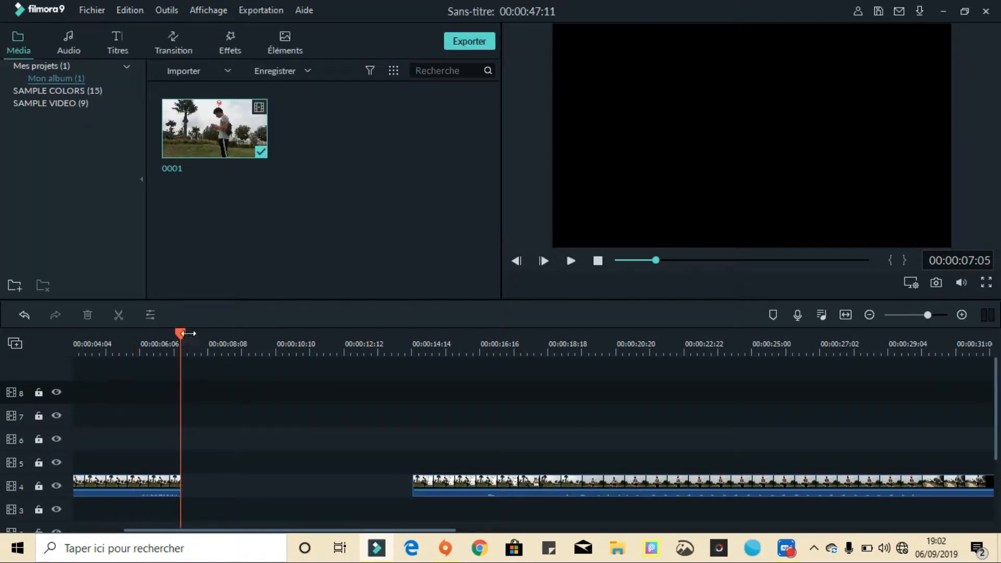
- Play back the first clip section on video track 4 from around 00:00:05 and pause it
scroll(185, 338, up, 3)
drag(185, 342, 317, 406)
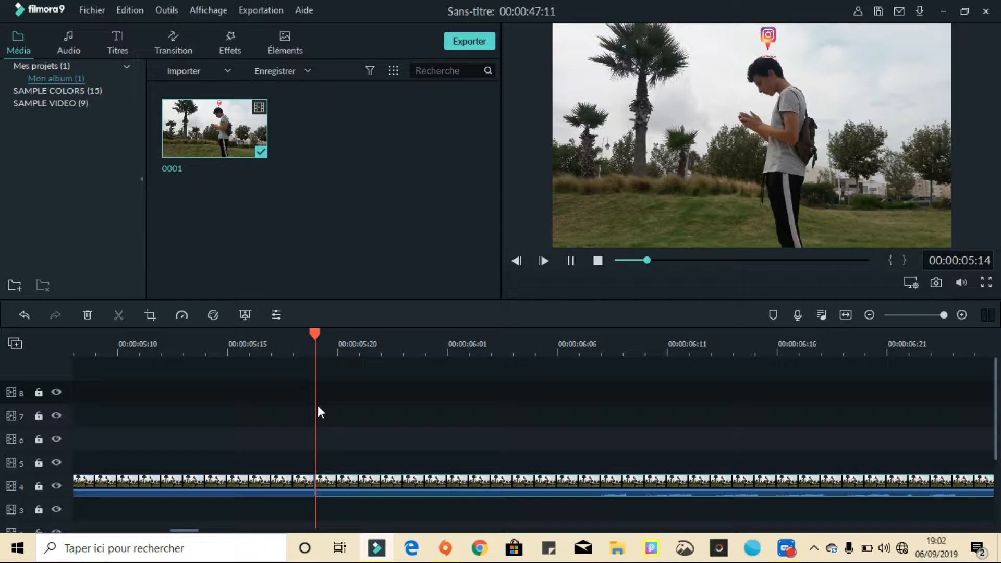
key(space)
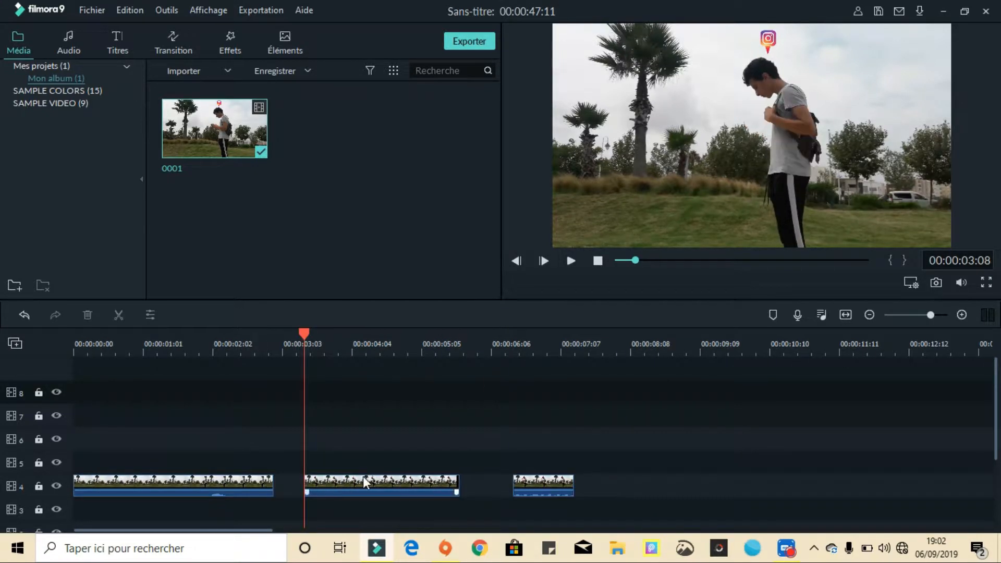
- Delete the empty gap after the first clip piece on video track 4 so the second piece adjoins it at 00:00:02:22
mouse_move(383, 480)
mouse_down()
mouse_move(373, 480)
mouse_move(384, 476)
mouse_up()
click(291, 485)
key(Delete)
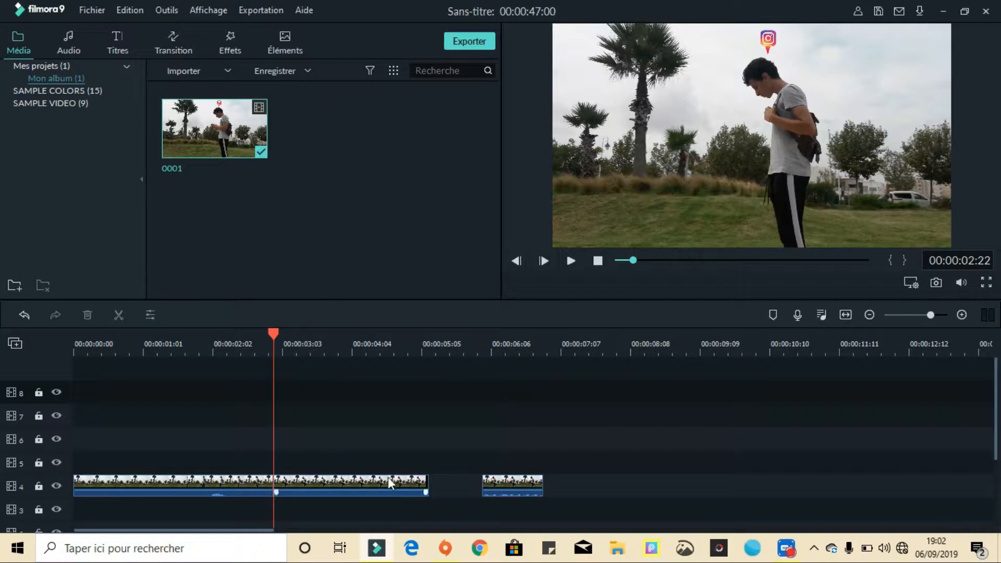
- Review the video settings of the first clip section on video track 4, from Transformer down to Amélioration automatique, and close them
click(250, 477)
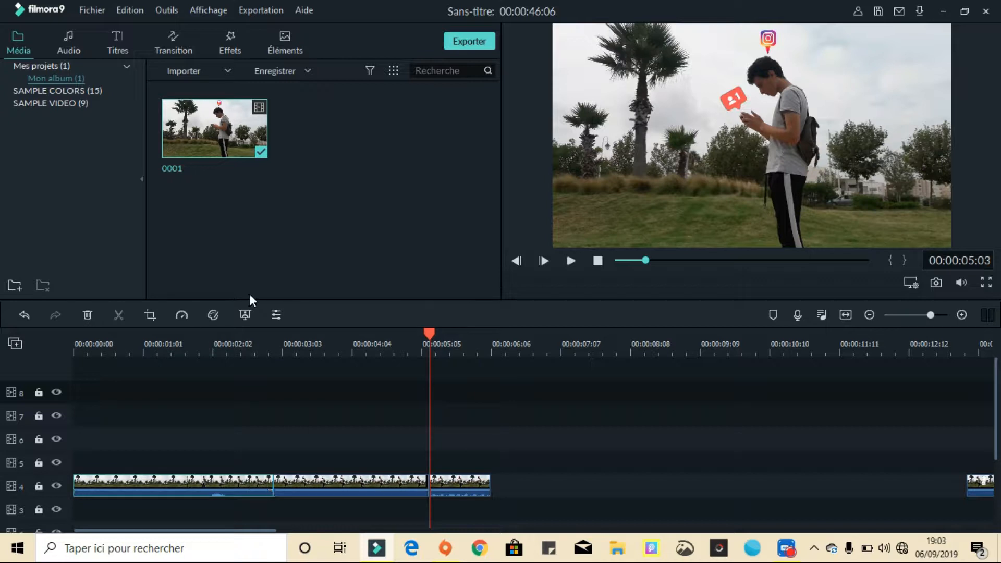
click(273, 318)
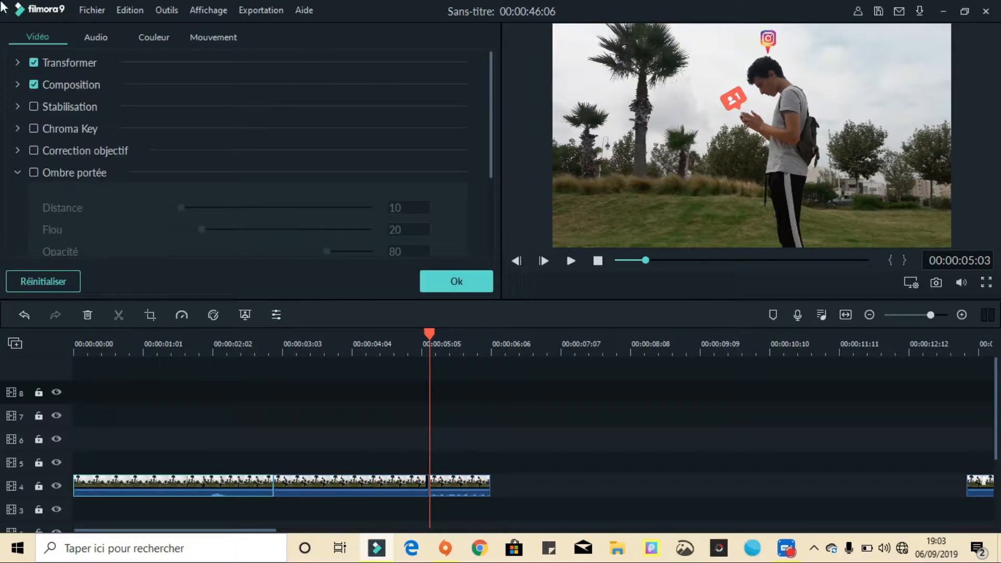
scroll(41, 180, down, 3)
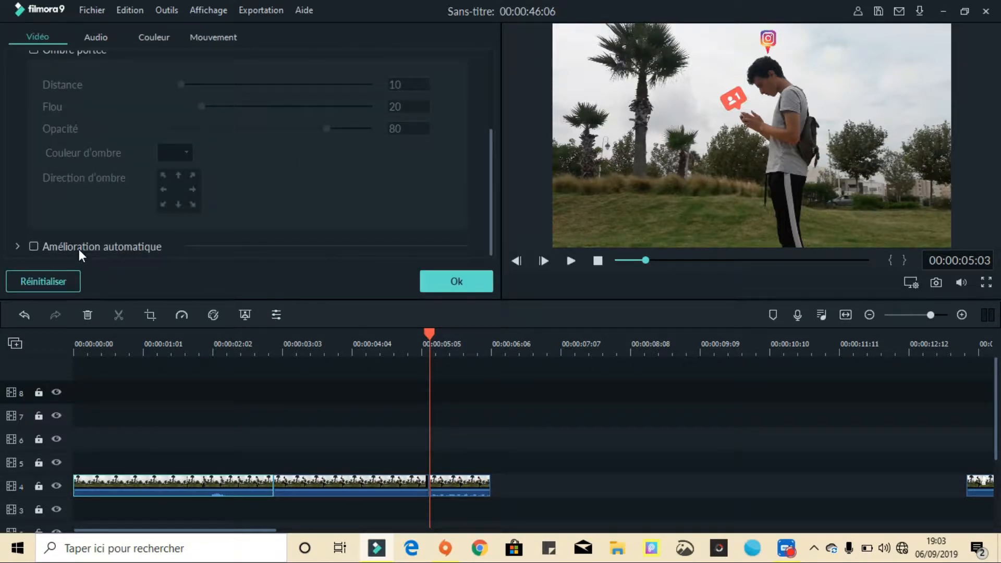
click(34, 247)
scroll(119, 217, down, 3)
scroll(153, 154, up, 5)
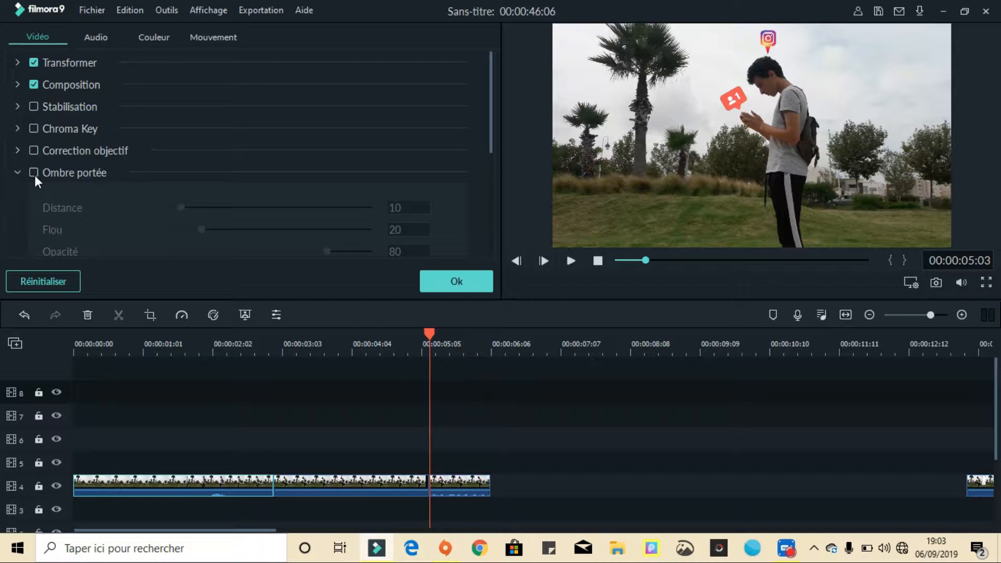
click(473, 282)
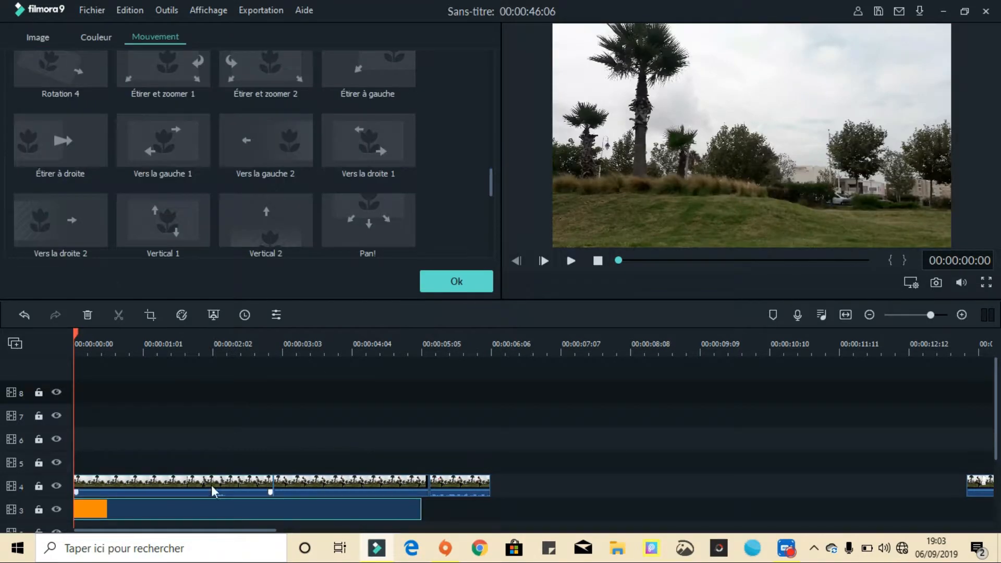
- Shrink the first clip section on video track 4 to about 60% of the frame, centred over the orange background
double_click(214, 482)
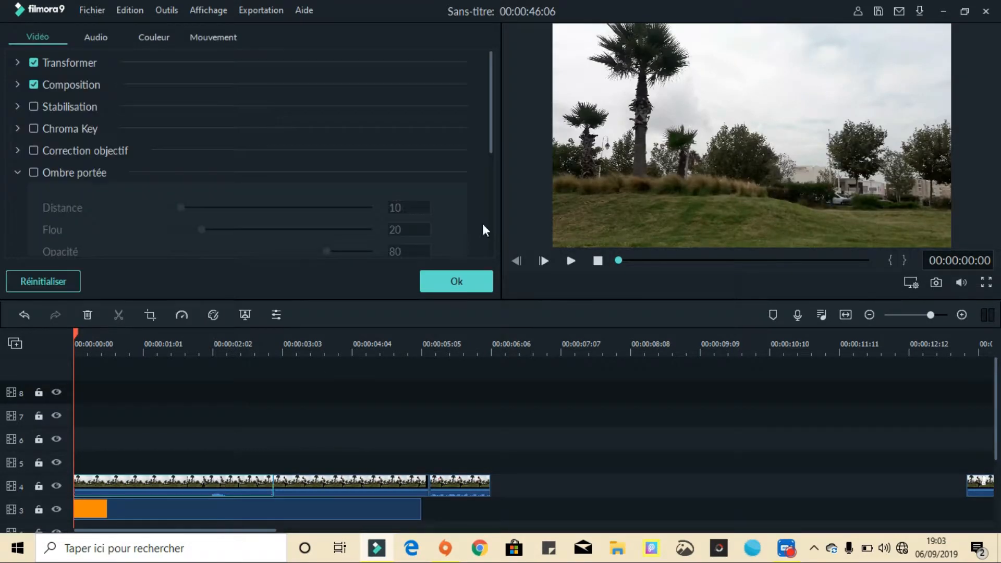
click(477, 289)
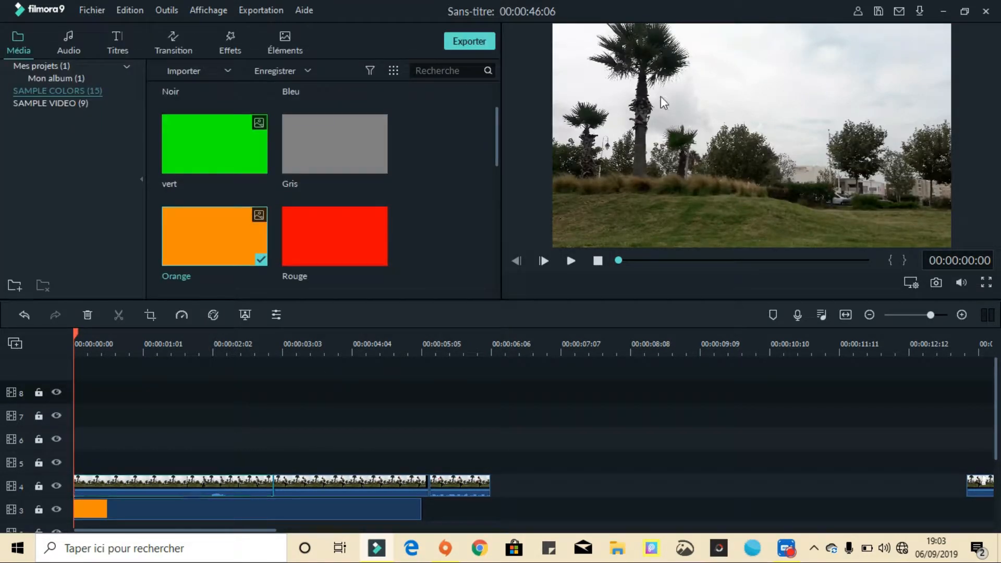
click(630, 162)
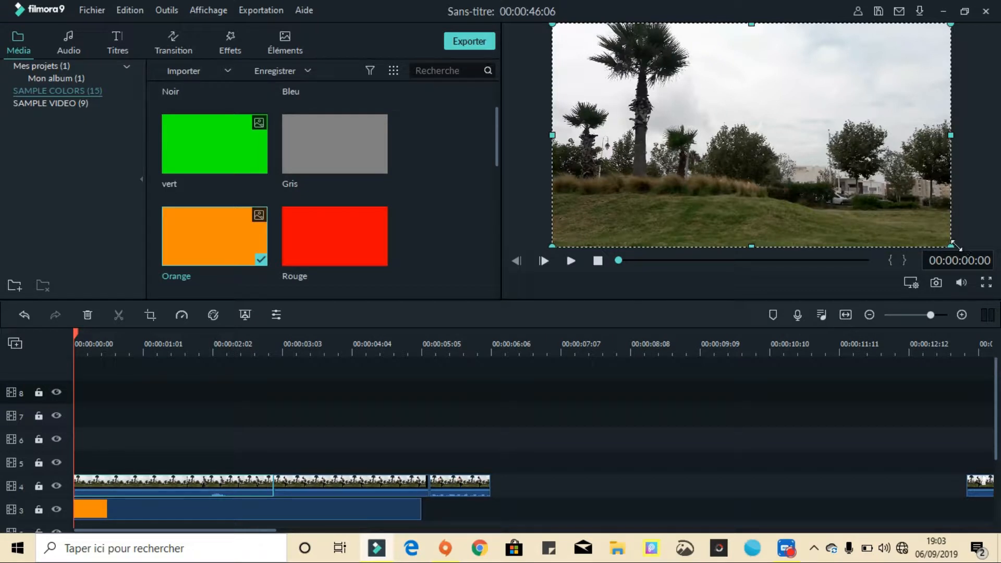
drag(952, 245, 761, 146)
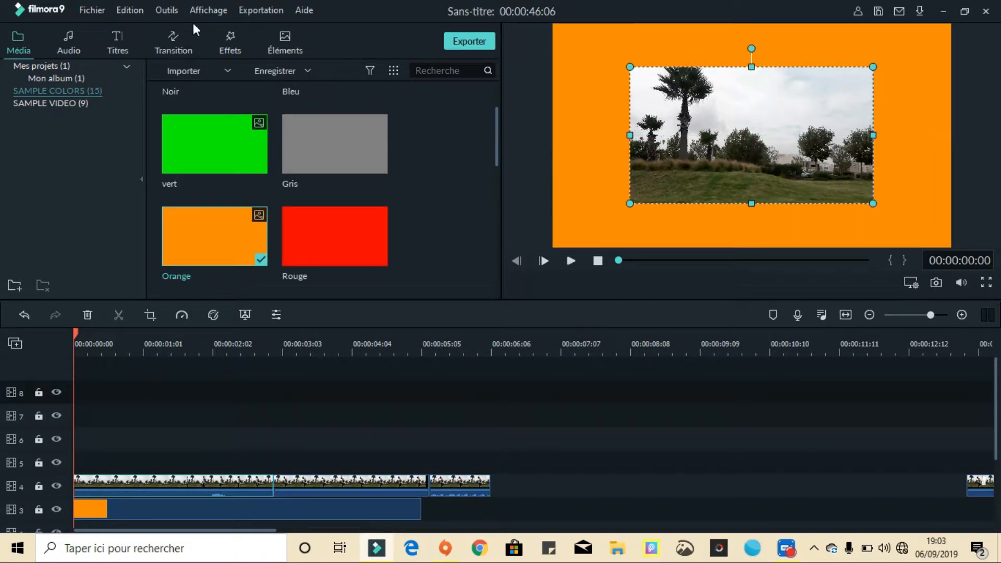
- Enable Ombre portée on the shrunken clip and adjust its shadow settings
double_click(716, 103)
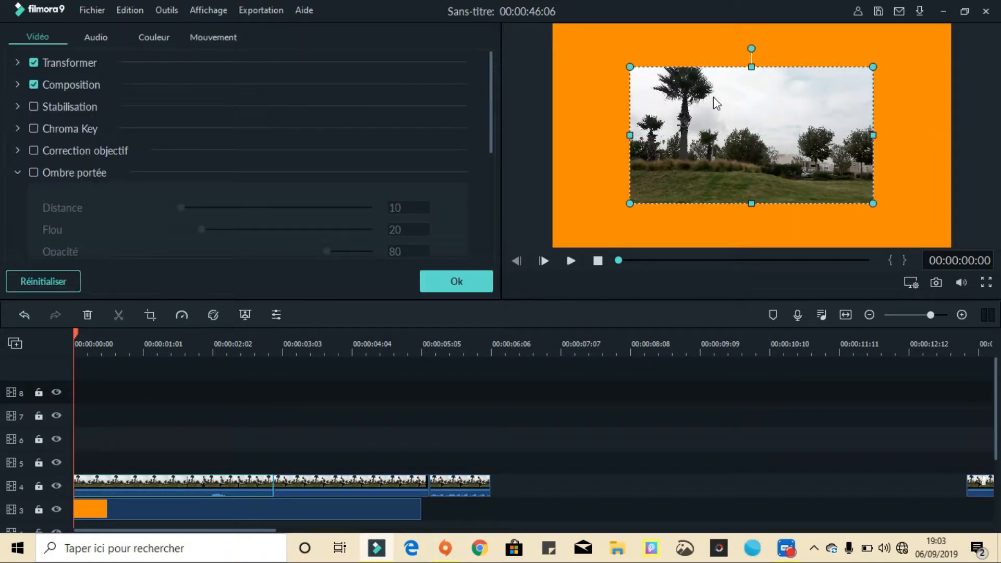
click(34, 172)
drag(186, 235, 190, 233)
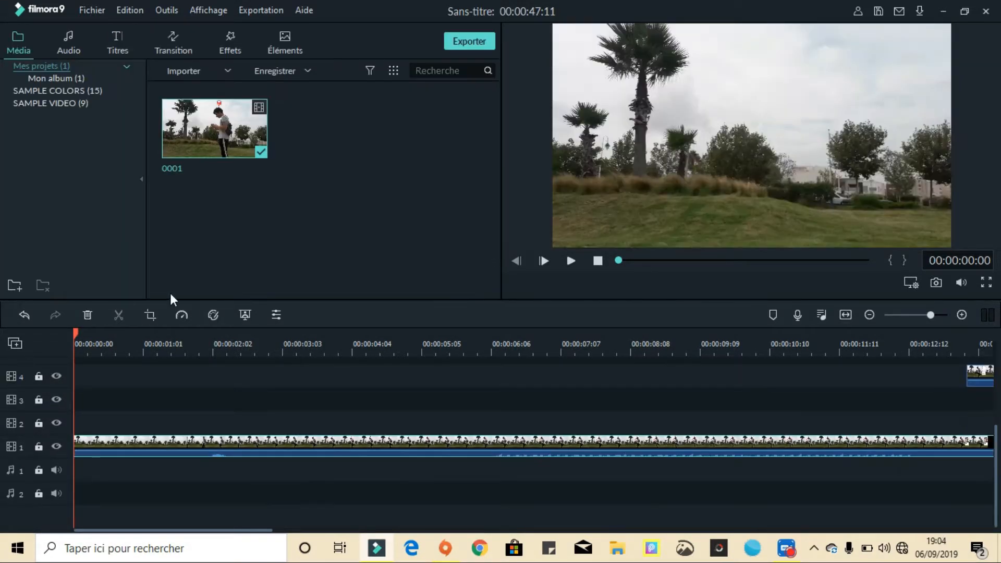
- Crop the clip on video track 1 to 1534 x 863 at its original ratio and play the crop preview
click(150, 315)
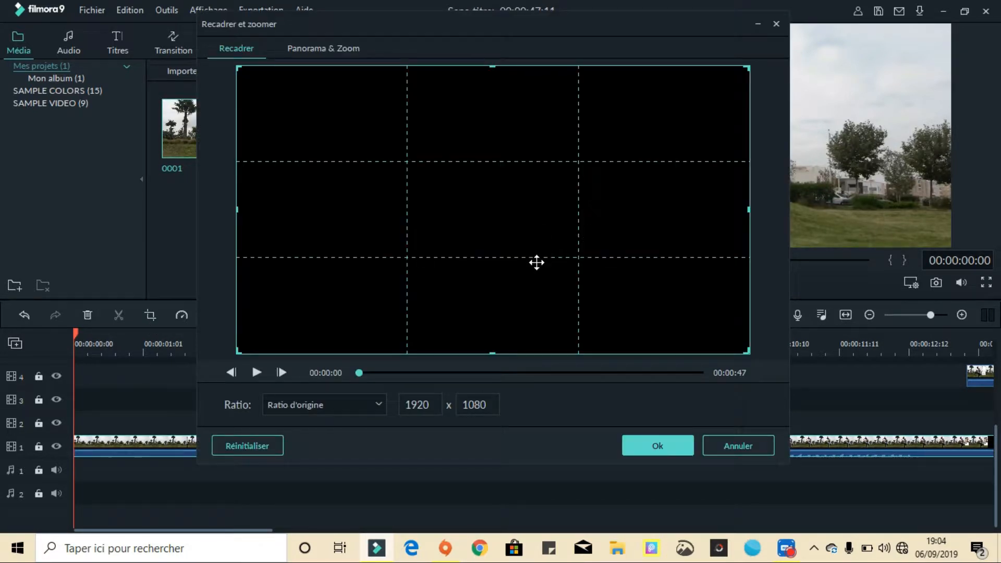
drag(235, 349, 239, 296)
click(257, 373)
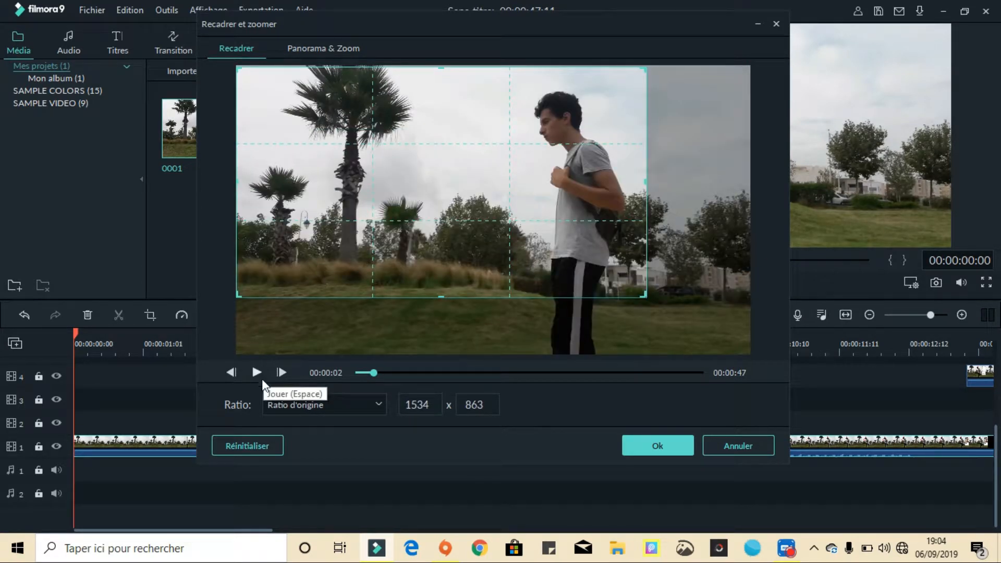
- Try the 9:16, 1:1 and 4:3 crop ratios on the clip on video track 1
click(288, 403)
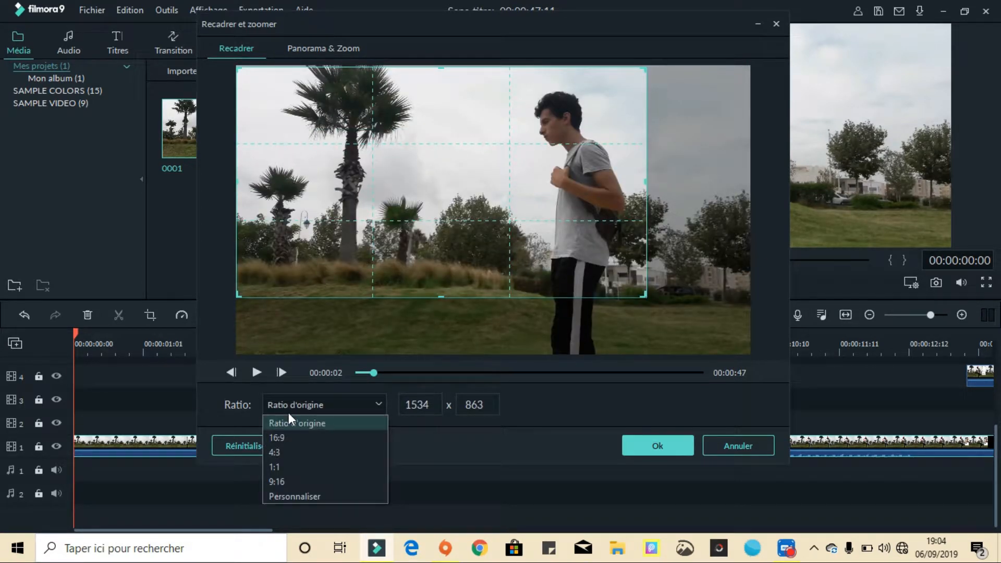
click(384, 480)
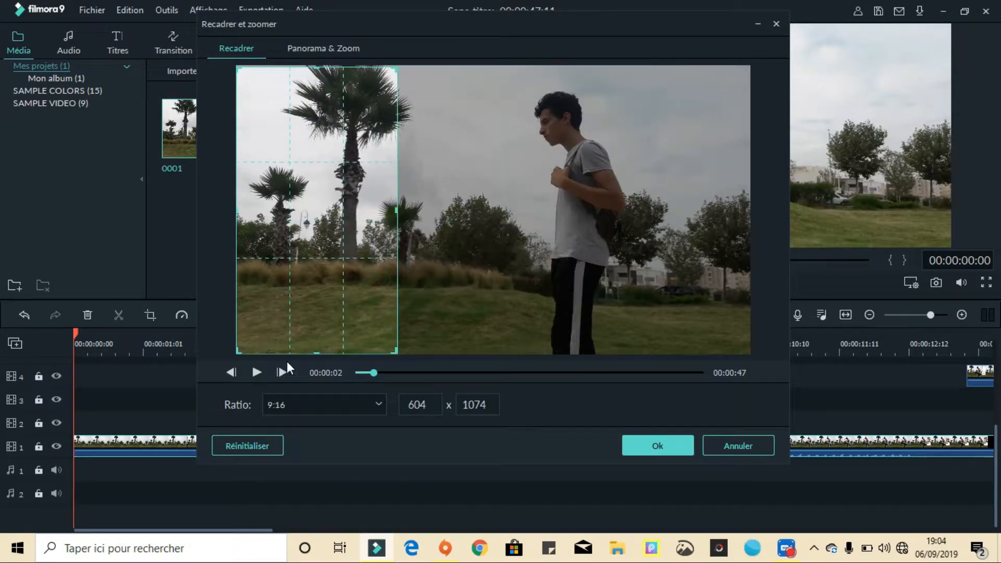
click(308, 404)
click(302, 466)
click(280, 408)
click(287, 454)
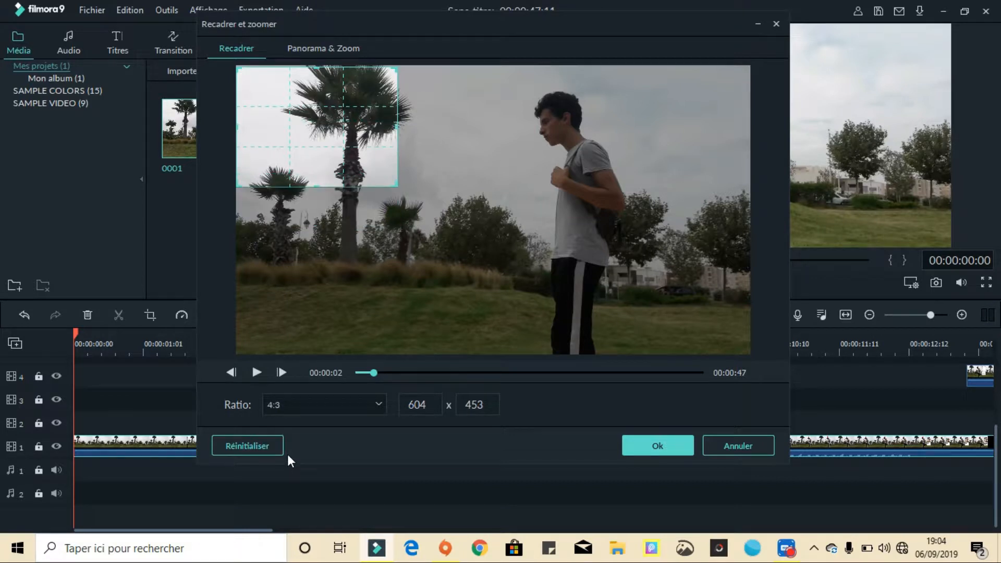
- Try Panorama & Zoom on the clip on video track 1, repositioning the end frame and playing the effect preview
click(317, 50)
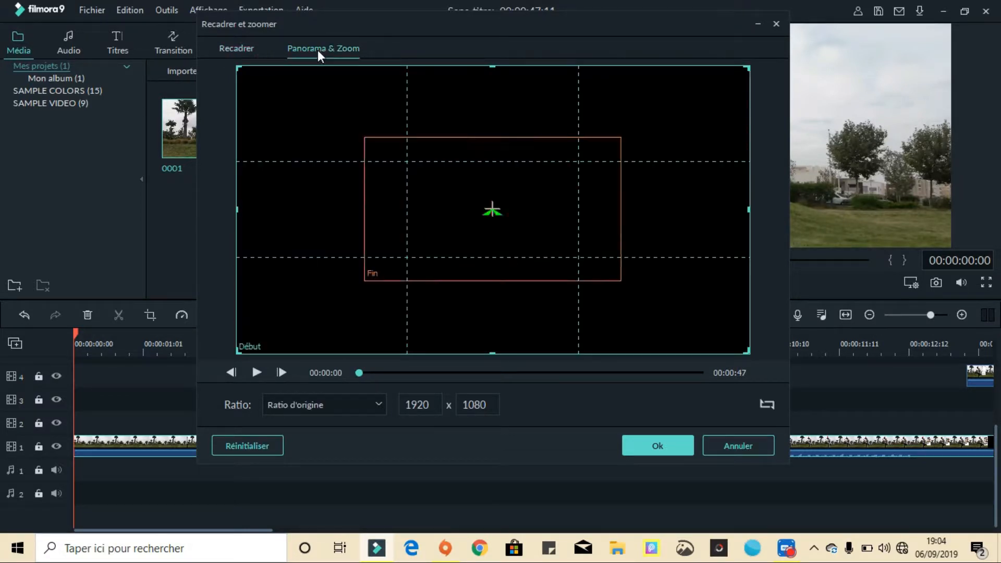
drag(486, 253, 451, 160)
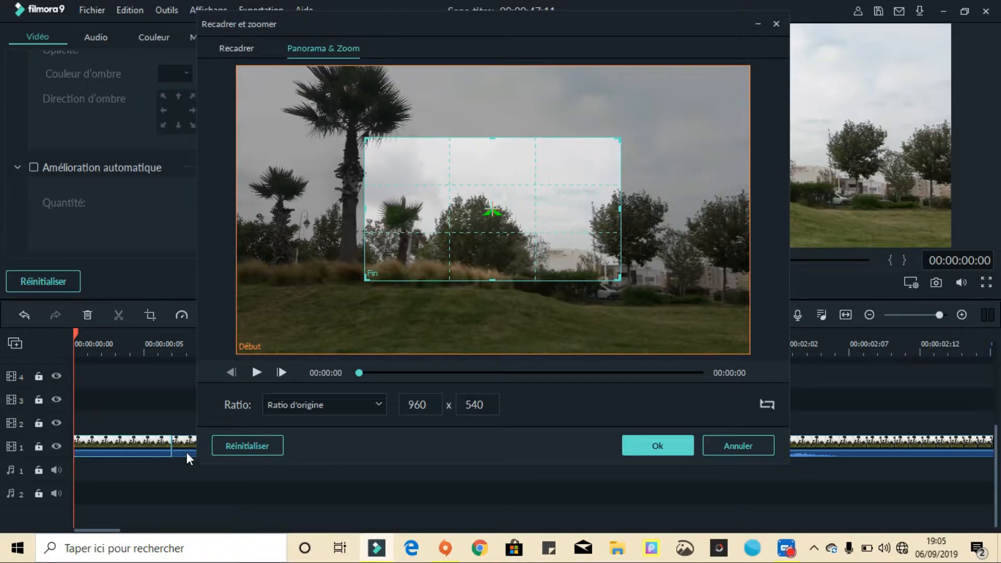
key(space)
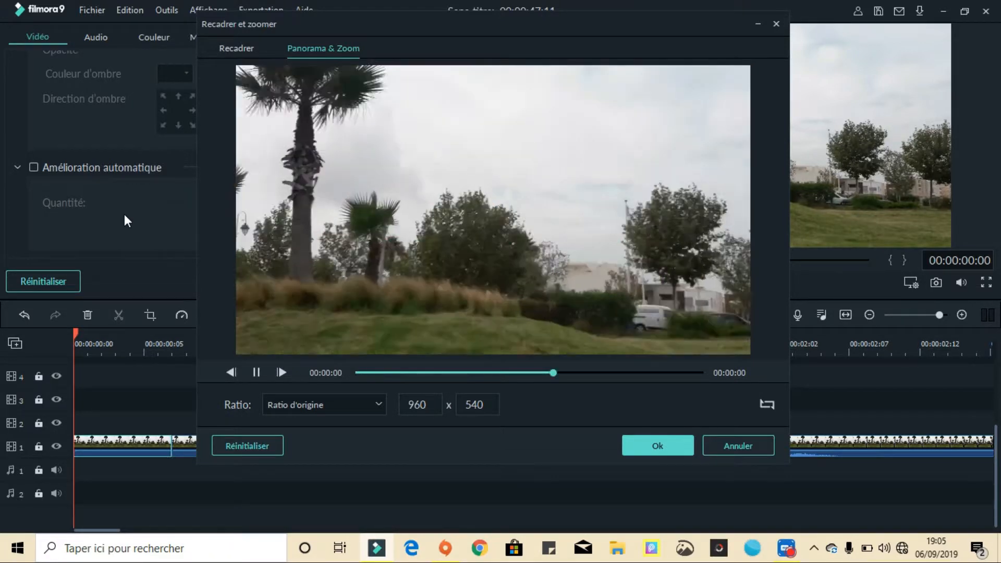
- Move the Panorama & Zoom end frame towards the tall palm tree and shrink it to 303 x 170
click(515, 211)
click(570, 246)
drag(509, 194, 445, 181)
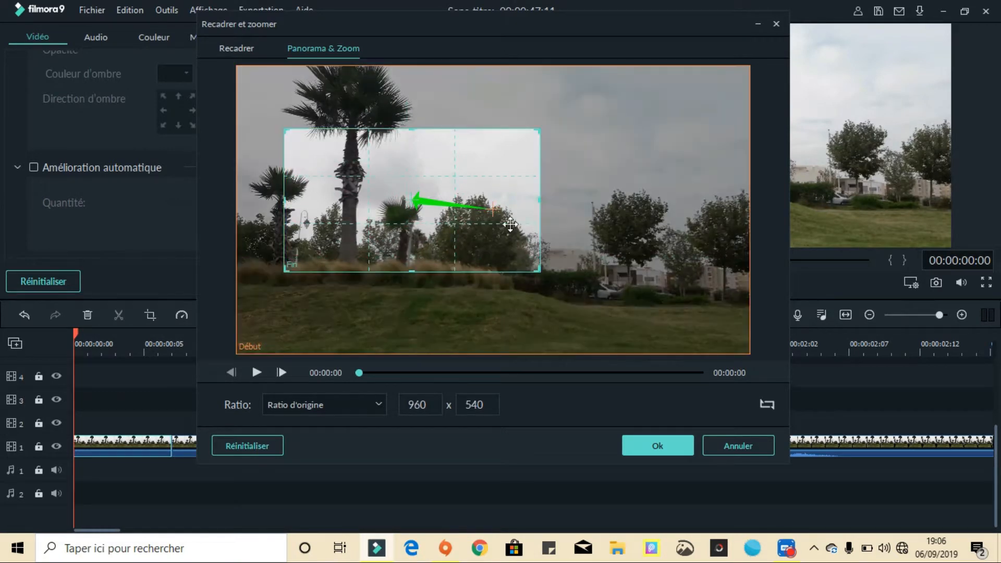
drag(538, 270, 332, 168)
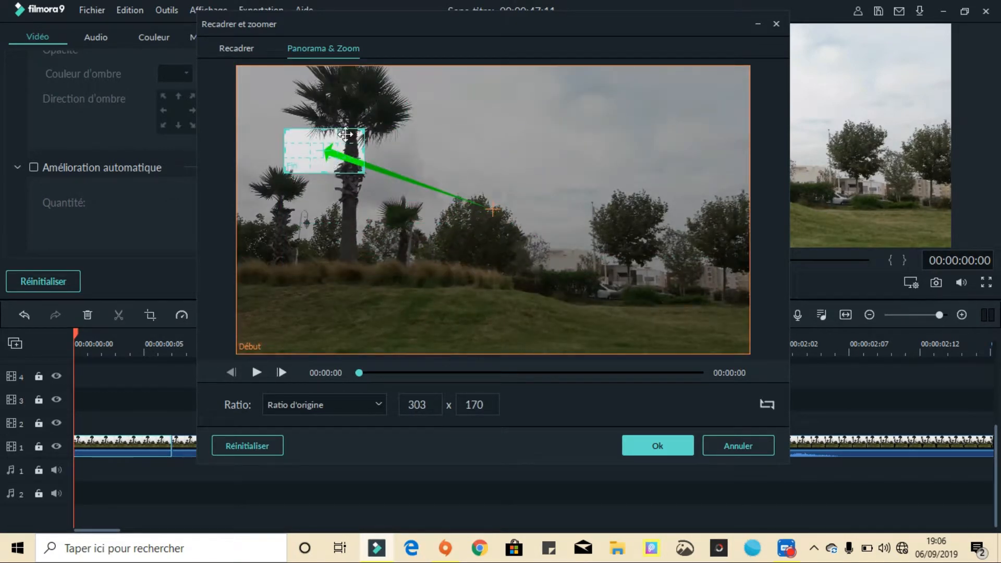
- Swap the Panorama & Zoom start and end frames, and close the crop and zoom dialog without applying
click(774, 403)
click(771, 407)
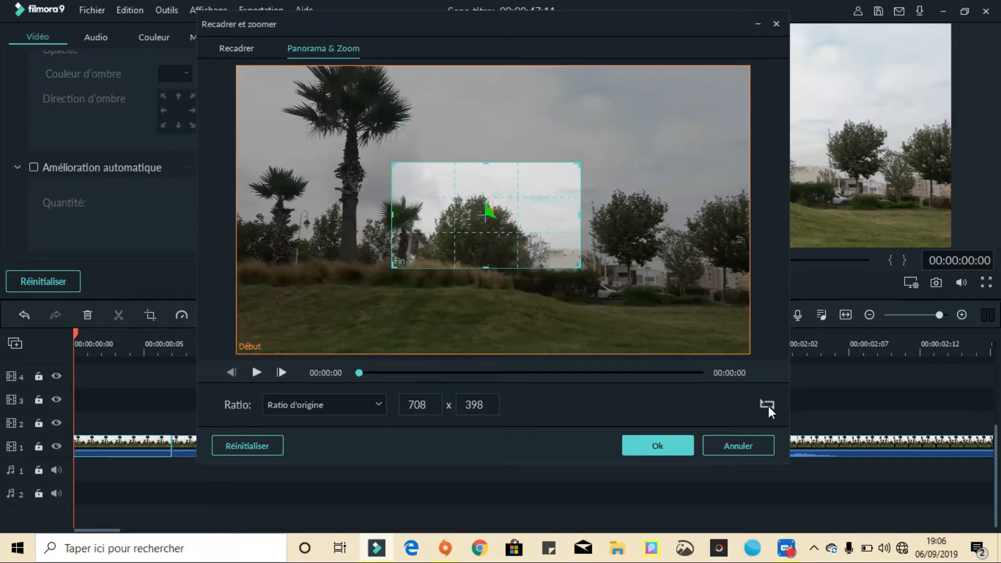
click(768, 406)
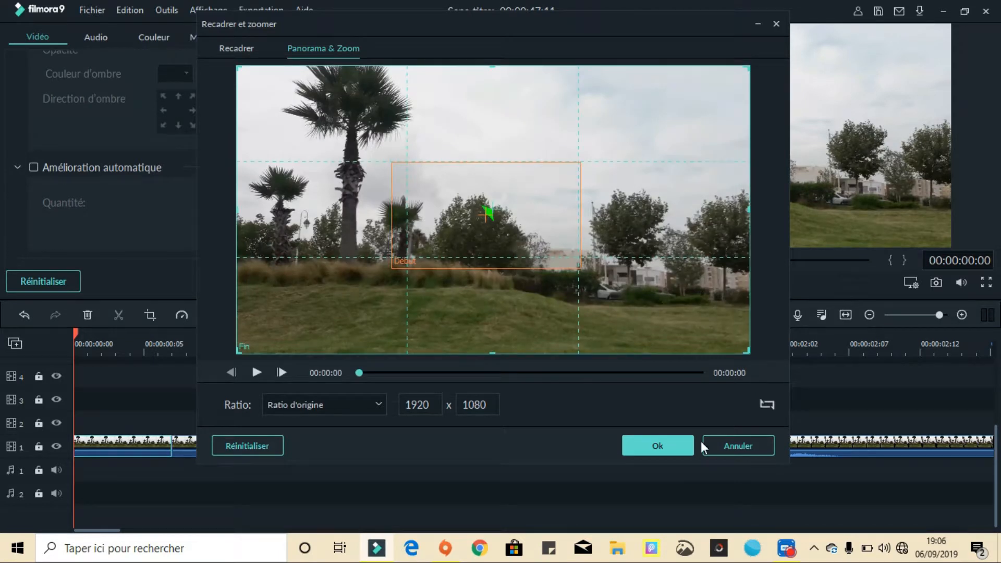
click(775, 24)
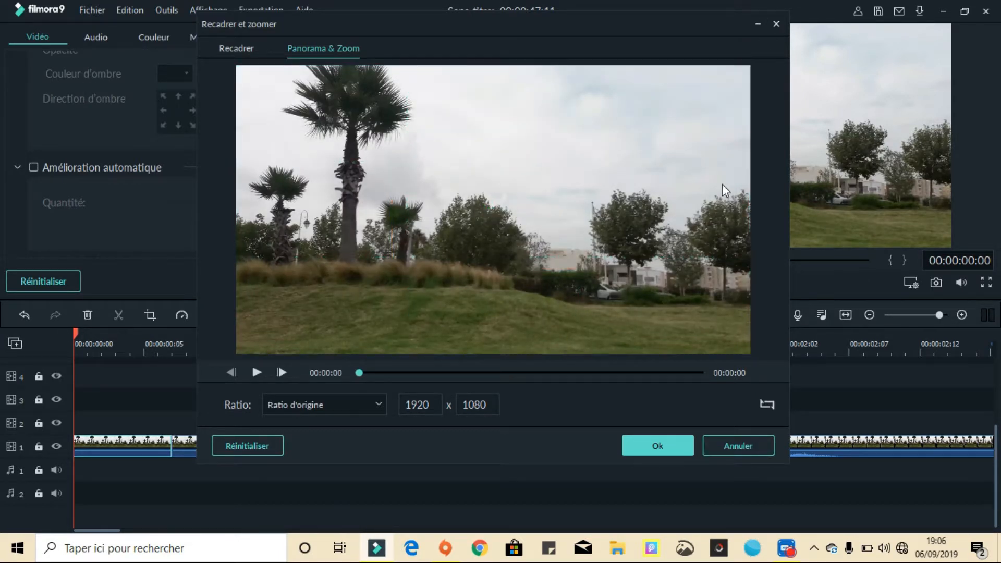
- View the speed options for the first clip section on video track 1 and close its settings
click(184, 317)
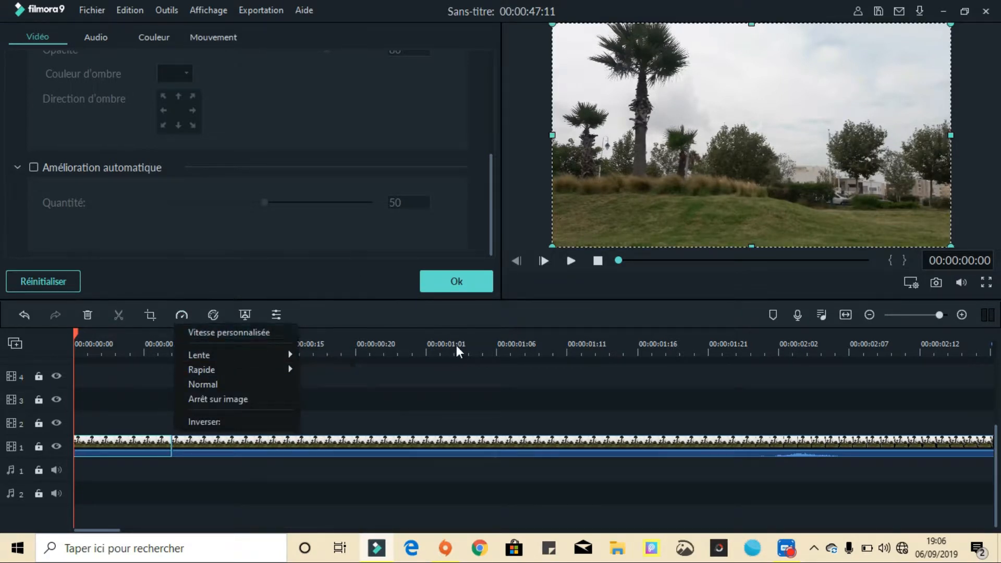
click(217, 313)
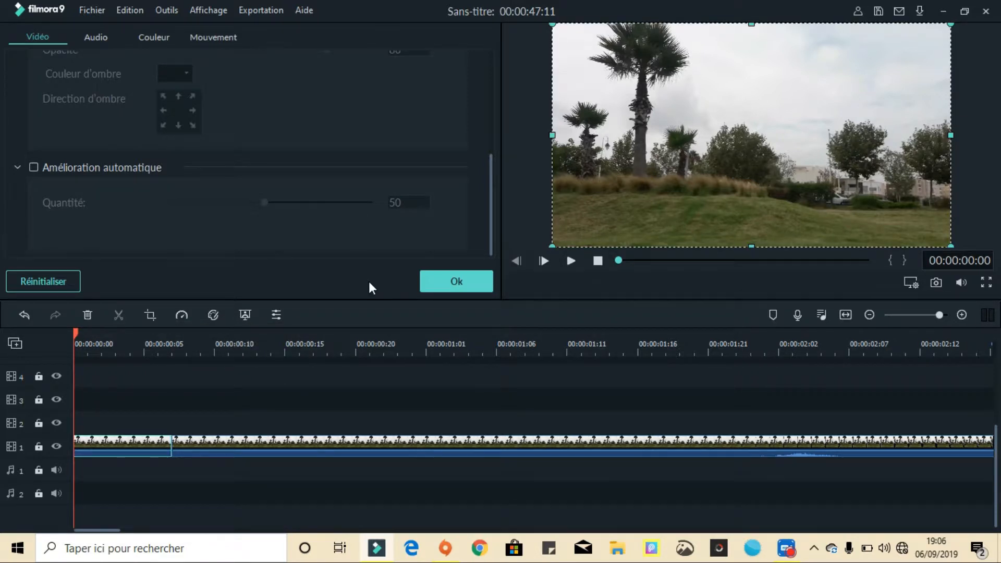
click(446, 279)
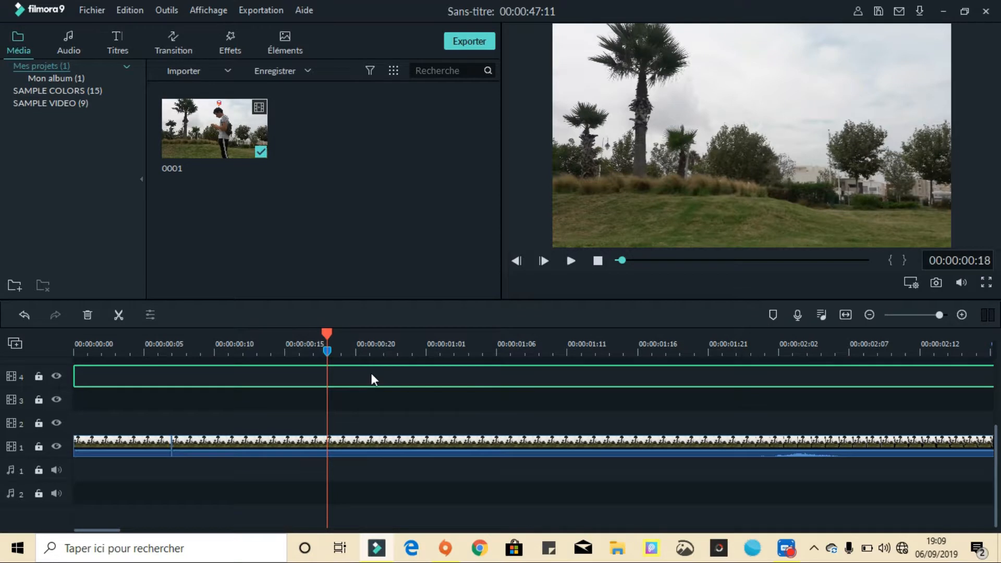
- Move the playhead to 00:00:01:01 and add a timeline marker there
scroll(505, 380, up, 3)
scroll(375, 386, down, 3)
click(321, 392)
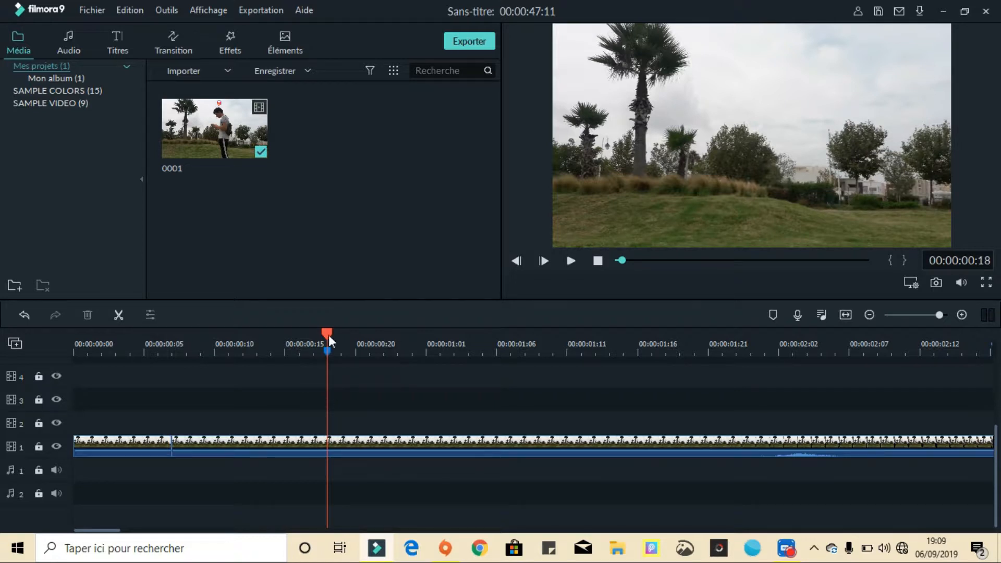
drag(339, 337, 439, 339)
click(774, 315)
drag(440, 335, 313, 341)
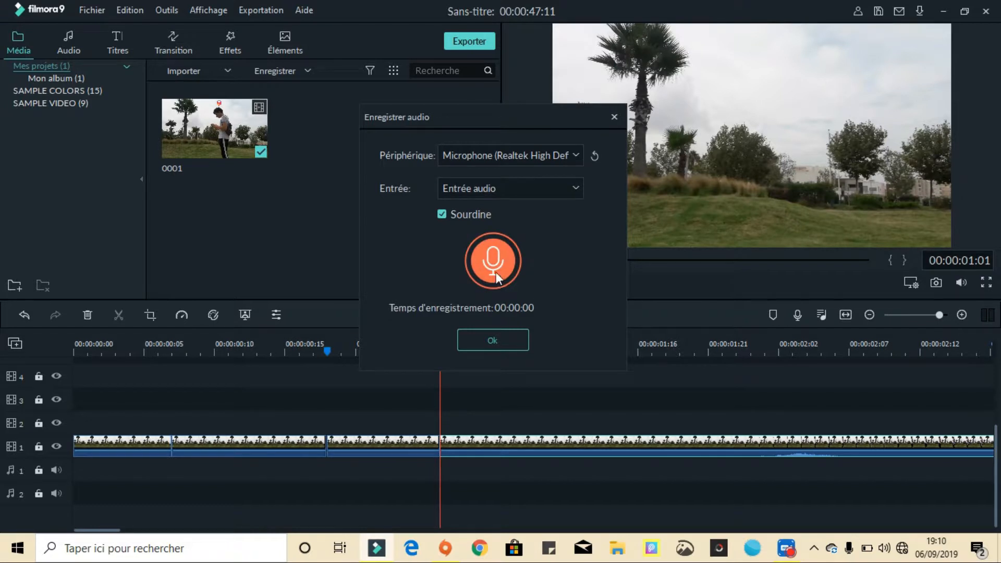
- Start a voice recording from the Realtek microphone with Sourdine enabled
click(492, 259)
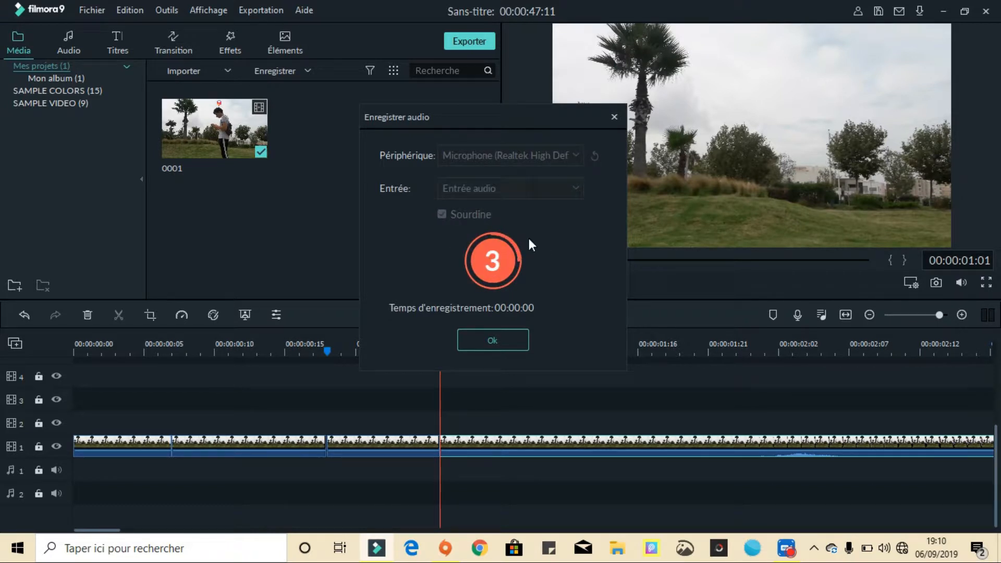
- Try lowering the Vidéo3 track's volume to -12.90 dB in the audio mixer, and close the mixer without applying
click(841, 317)
drag(311, 186, 342, 236)
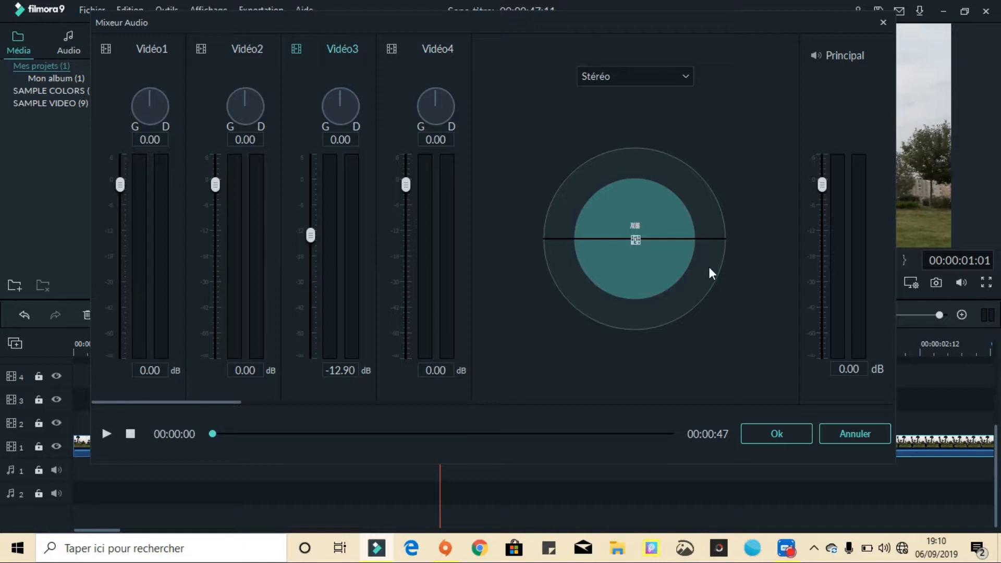
click(883, 22)
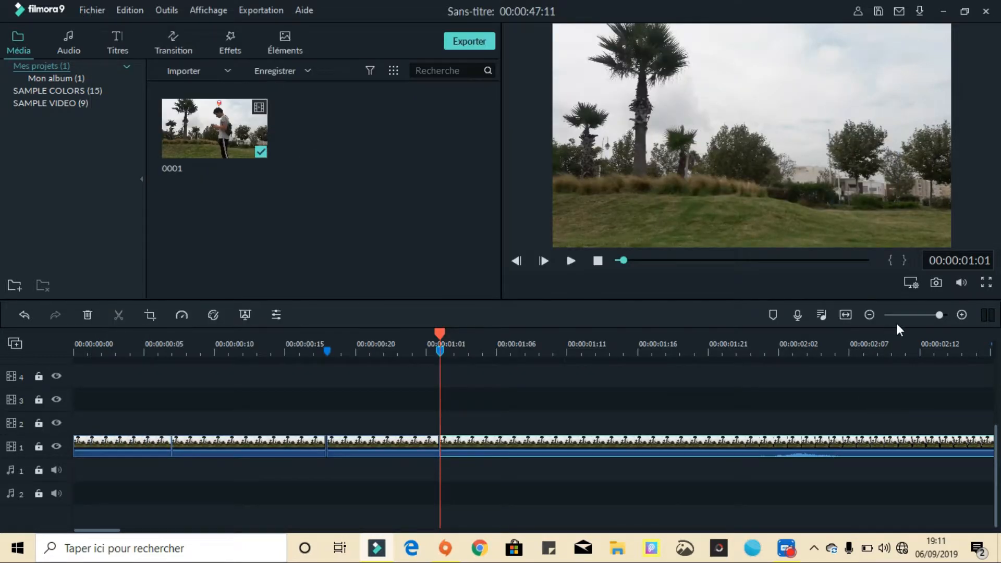
- Adjust the timeline zoom until the full clips on video tracks 1 and 4 fit in view
drag(937, 315, 908, 346)
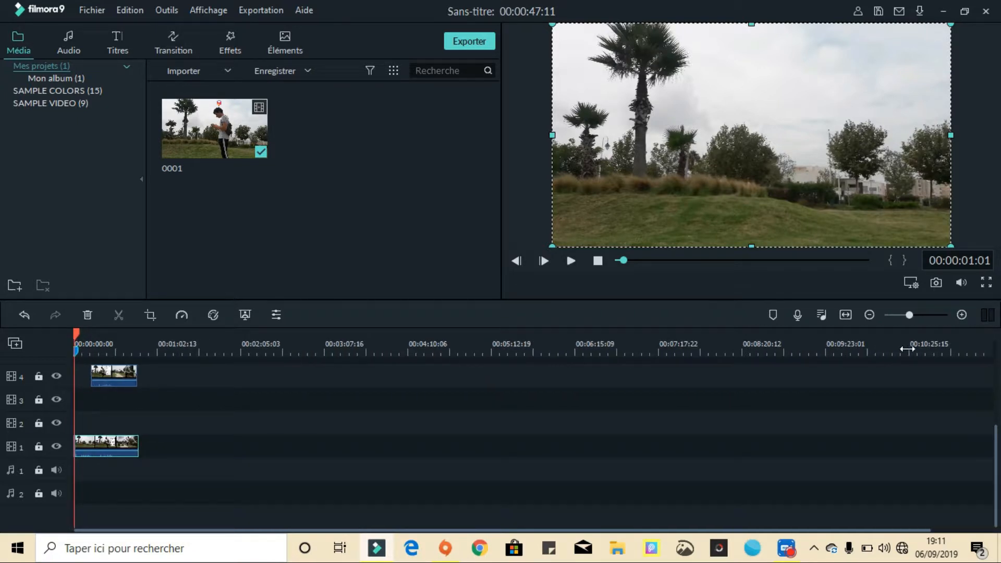
drag(909, 317, 903, 316)
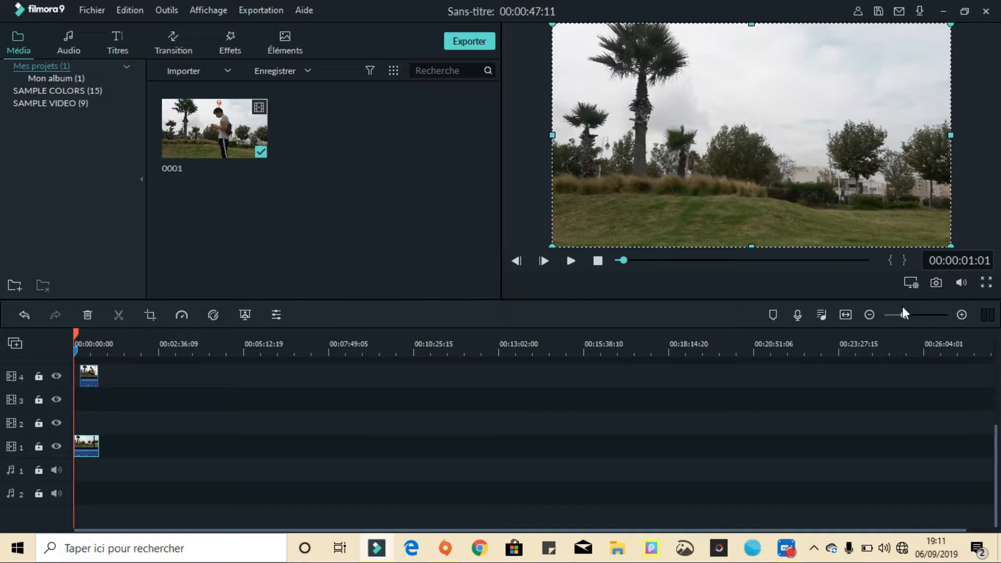
drag(902, 316, 922, 320)
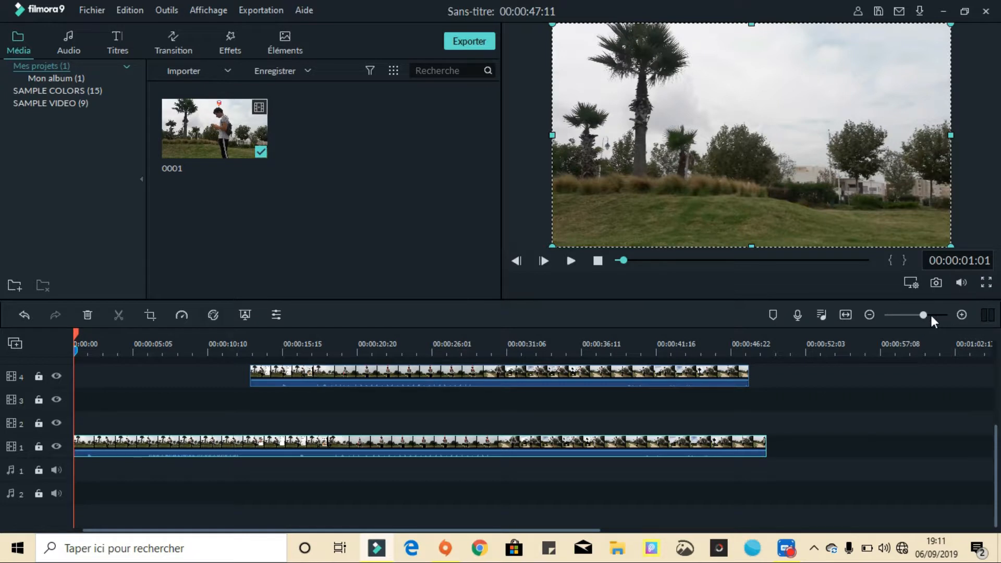
- Zoom the timeline in to frame level and back out until the clips on tracks 1 and 4 appear short
click(927, 315)
click(928, 314)
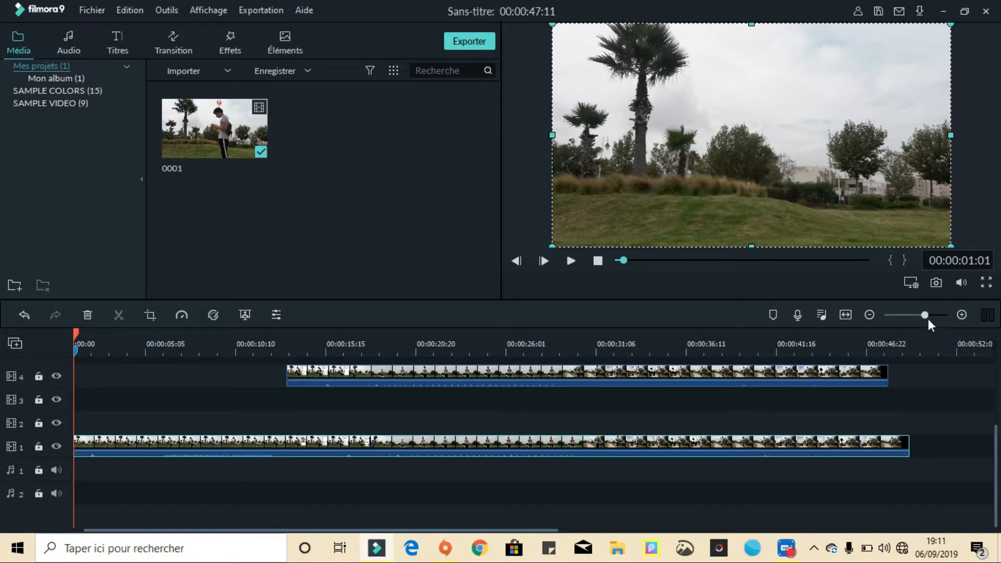
drag(922, 318, 994, 317)
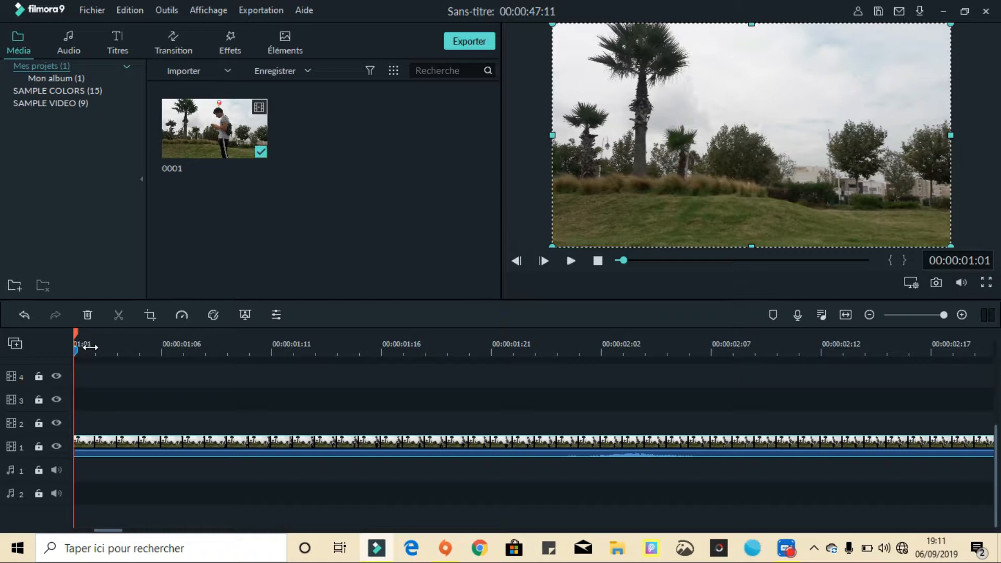
drag(943, 316, 910, 322)
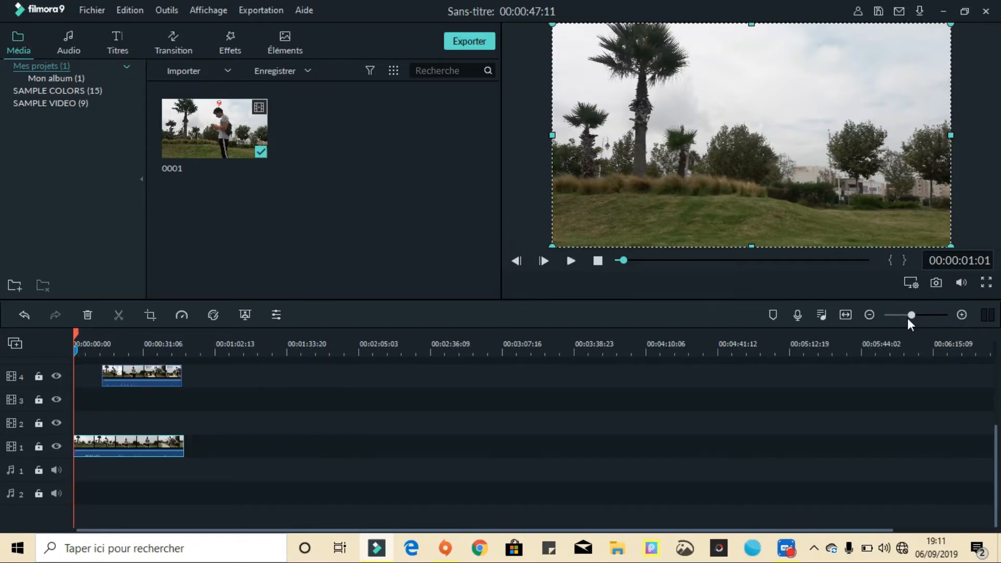
- Place the Rouge sample colour at the start of video track 6 and Orange on track 7 above the start of track 4's clip
click(81, 92)
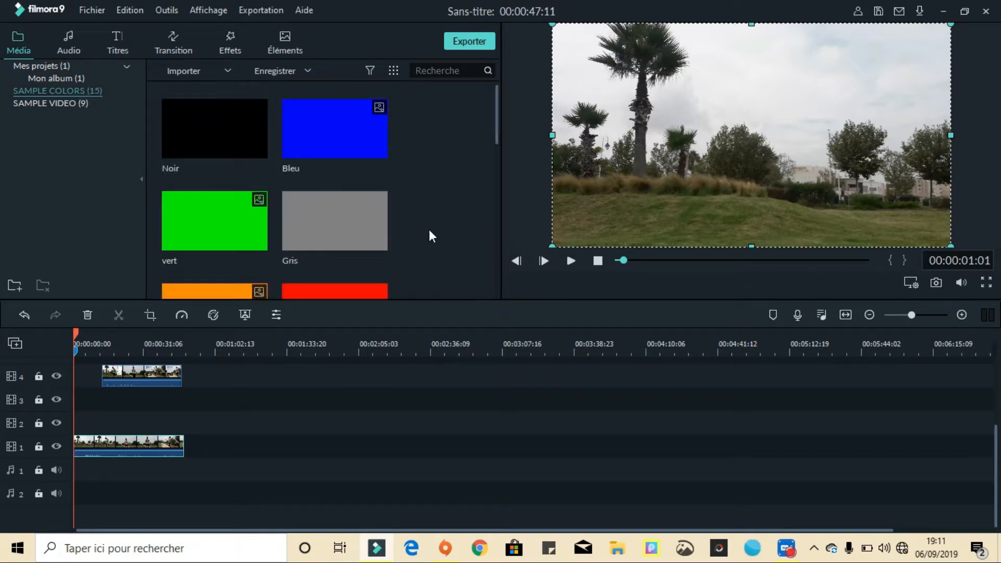
scroll(438, 213, down, 10)
scroll(425, 218, up, 10)
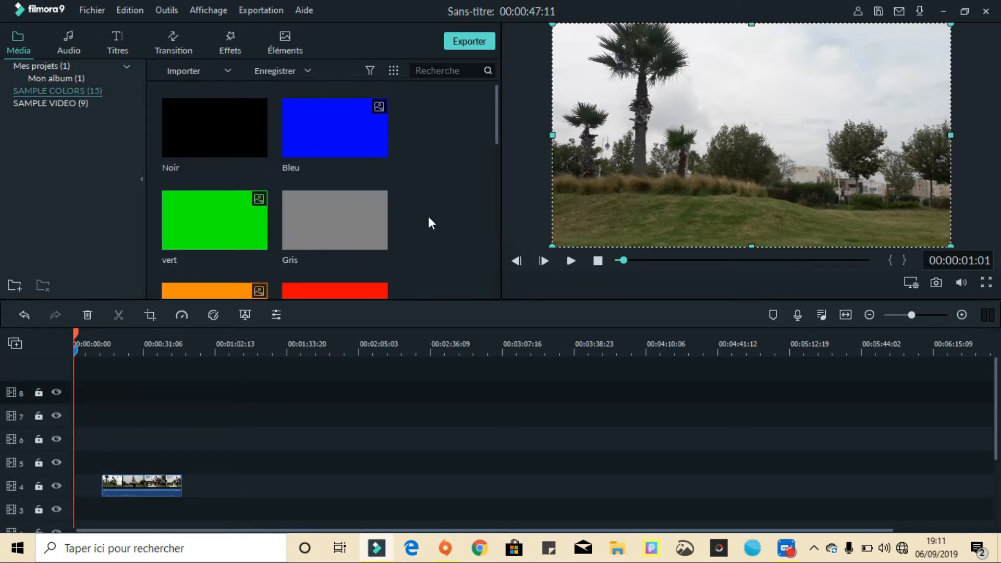
drag(497, 125, 492, 151)
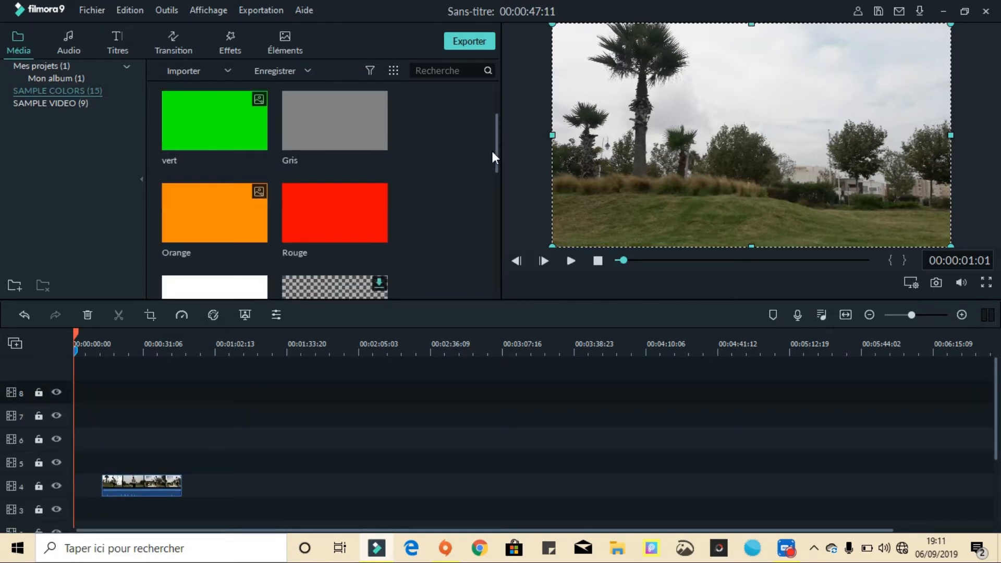
drag(331, 212, 63, 441)
drag(237, 205, 108, 411)
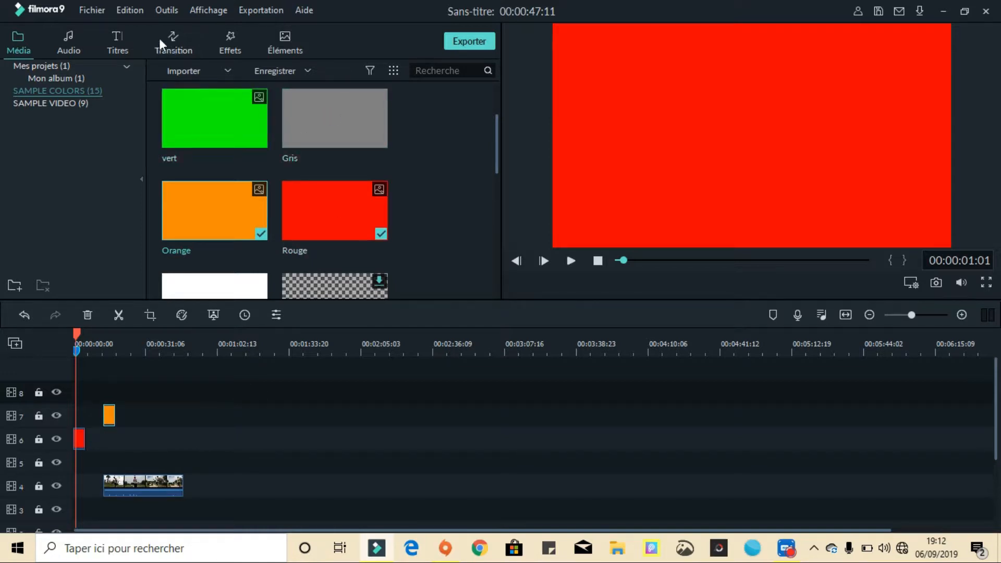
- Add the Crédits 2 title at the start of video track 7 above the red clip, and shift its text slightly right in the preview
click(124, 45)
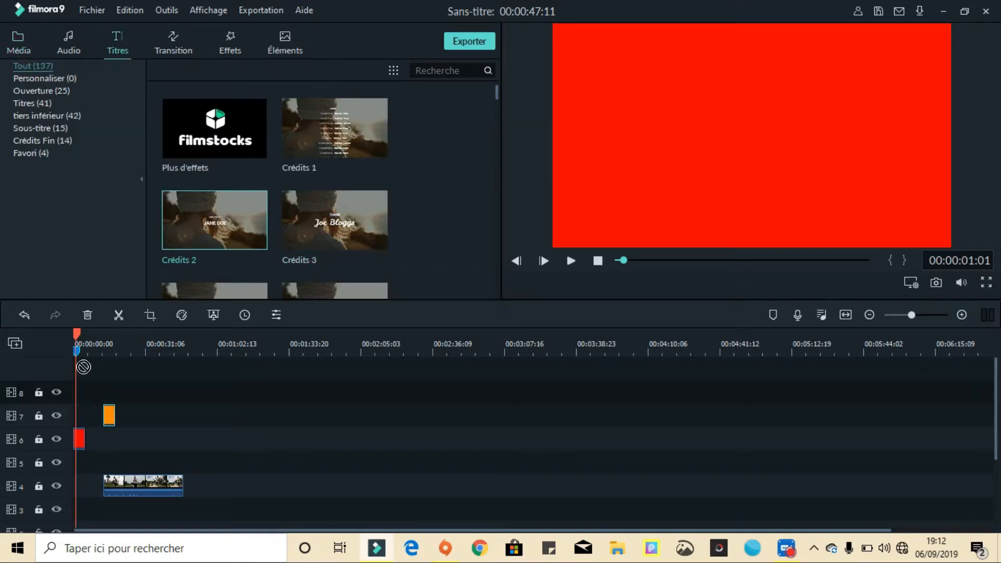
click(78, 416)
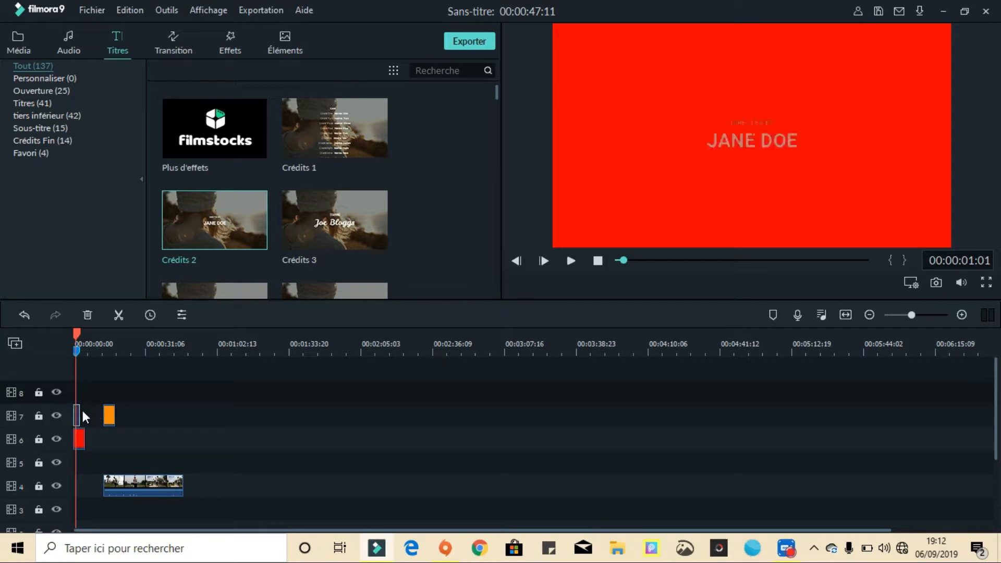
key(space)
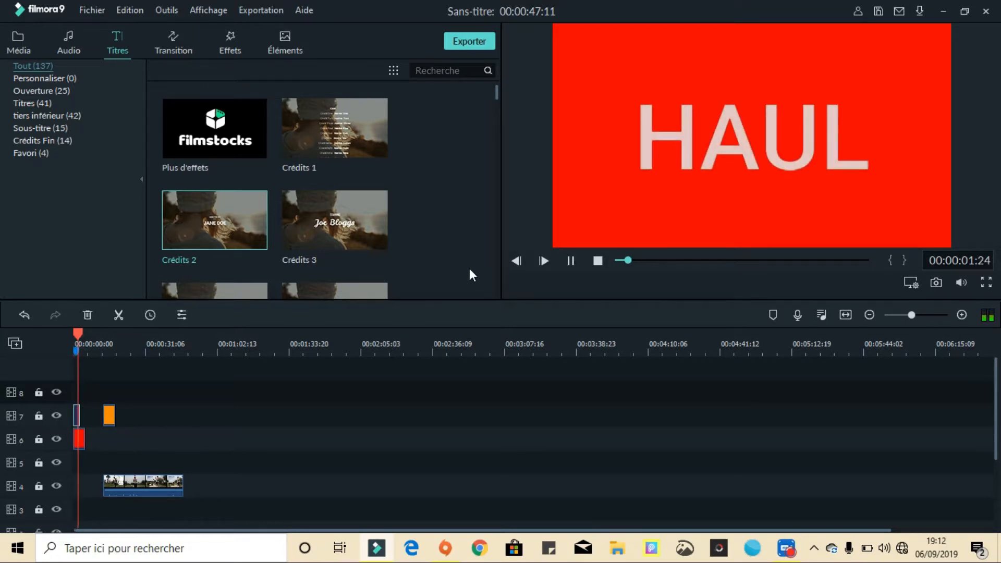
key(space)
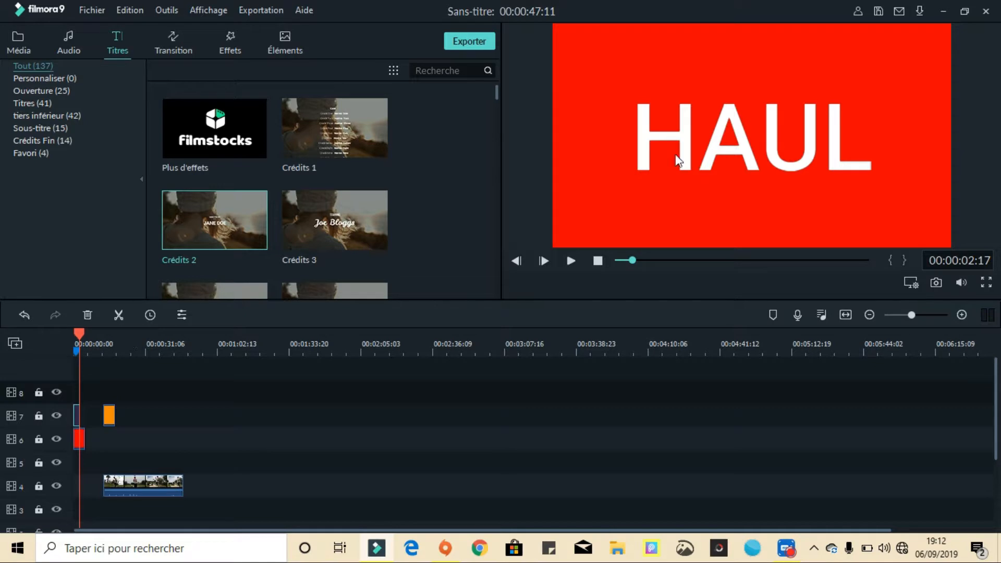
click(787, 167)
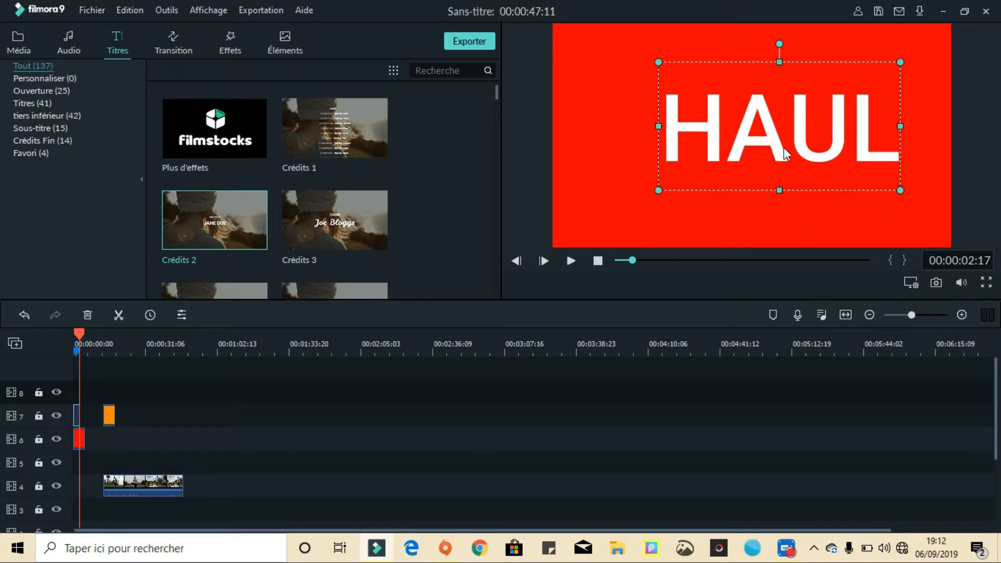
drag(762, 162, 770, 162)
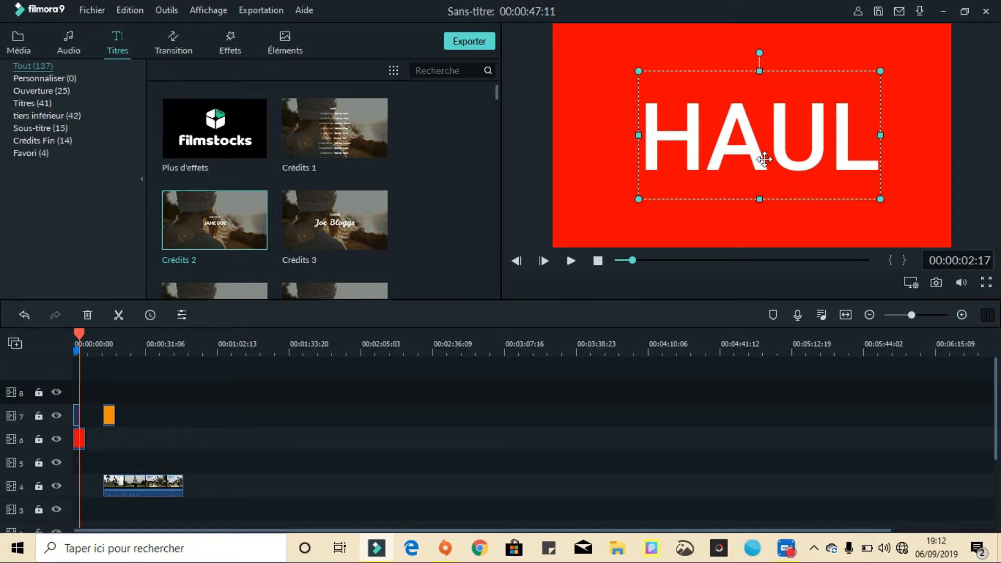
- Look through the SAMPLE VIDEO collection and the complete list of audio tracks
click(21, 42)
click(53, 103)
scroll(365, 239, down, 5)
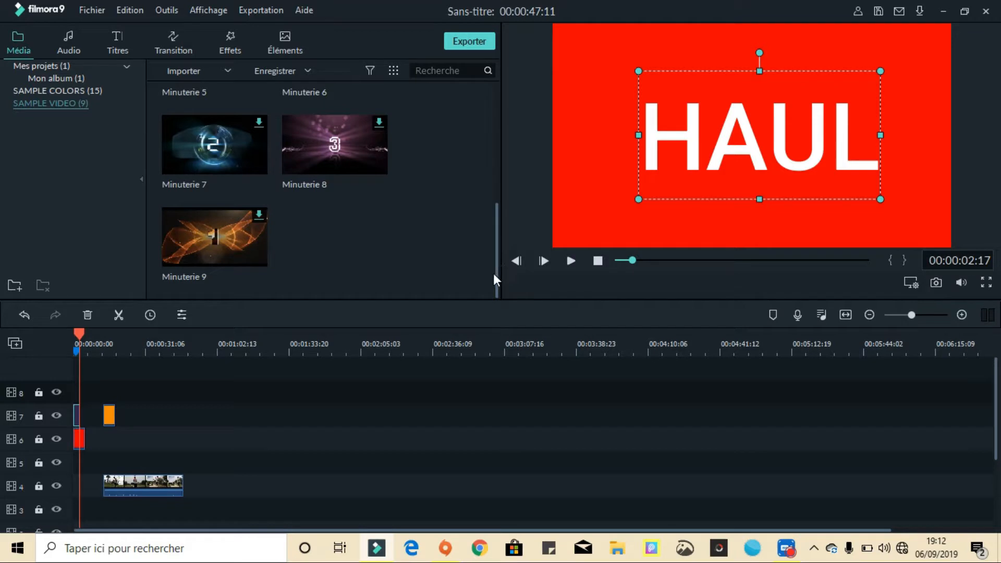
drag(495, 276, 510, 226)
click(78, 54)
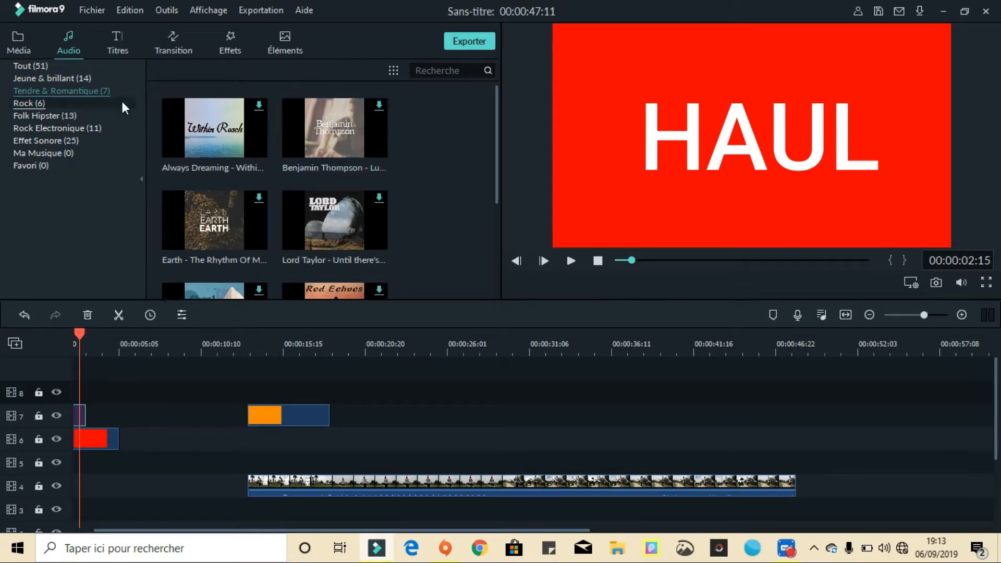
click(57, 65)
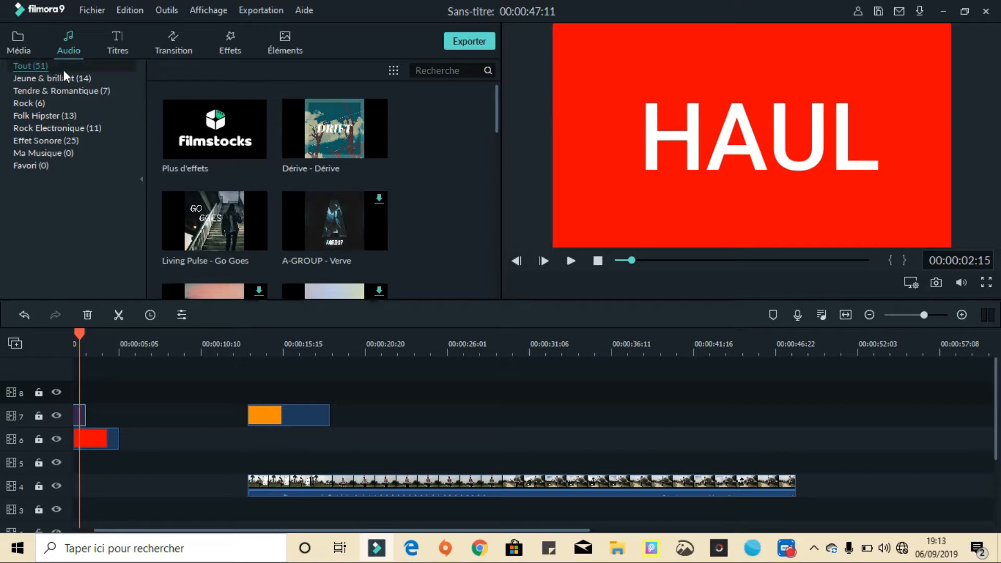
mouse_move(325, 130)
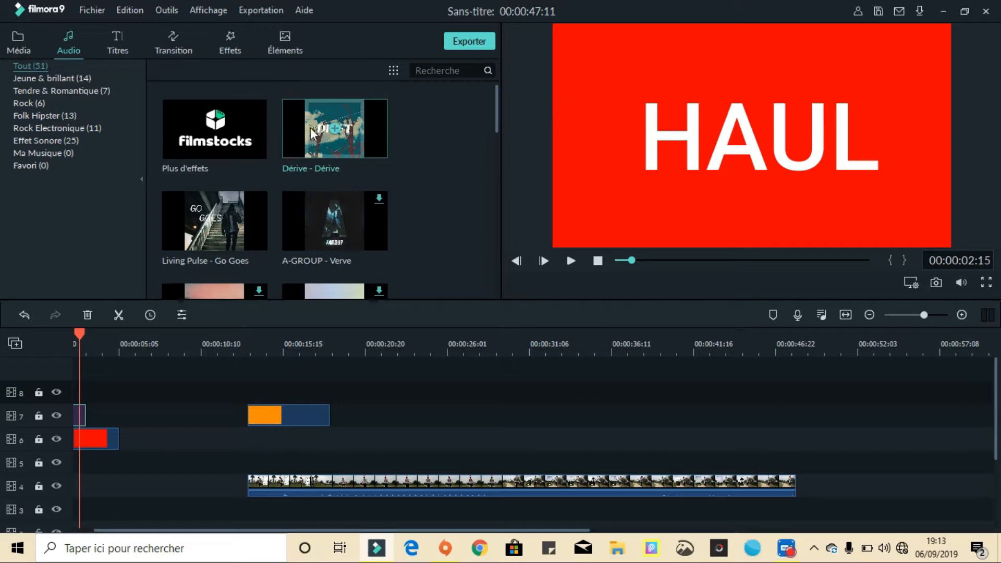
- Look through all the title templates, from the credits and subtitles to the lower thirds, titles and openers
click(107, 49)
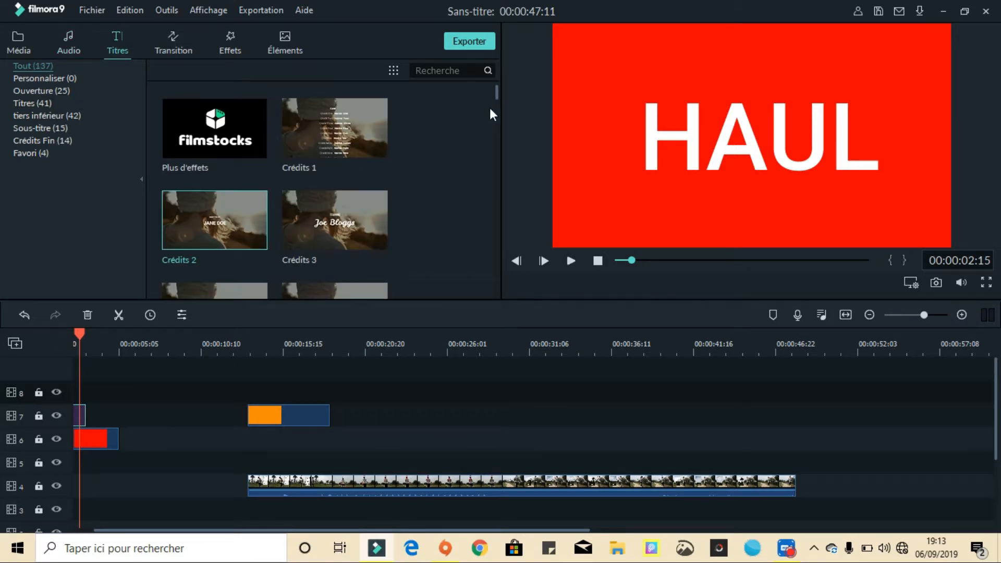
drag(496, 92, 492, 99)
scroll(359, 219, down, 10)
scroll(359, 219, up, 1)
scroll(359, 219, down, 3)
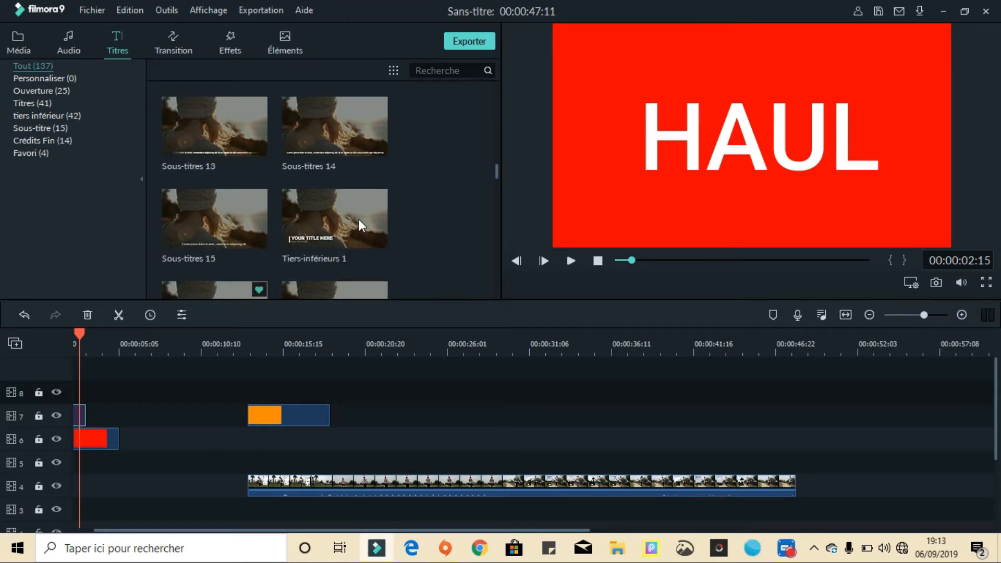
scroll(359, 219, up, 1)
scroll(392, 207, down, 5)
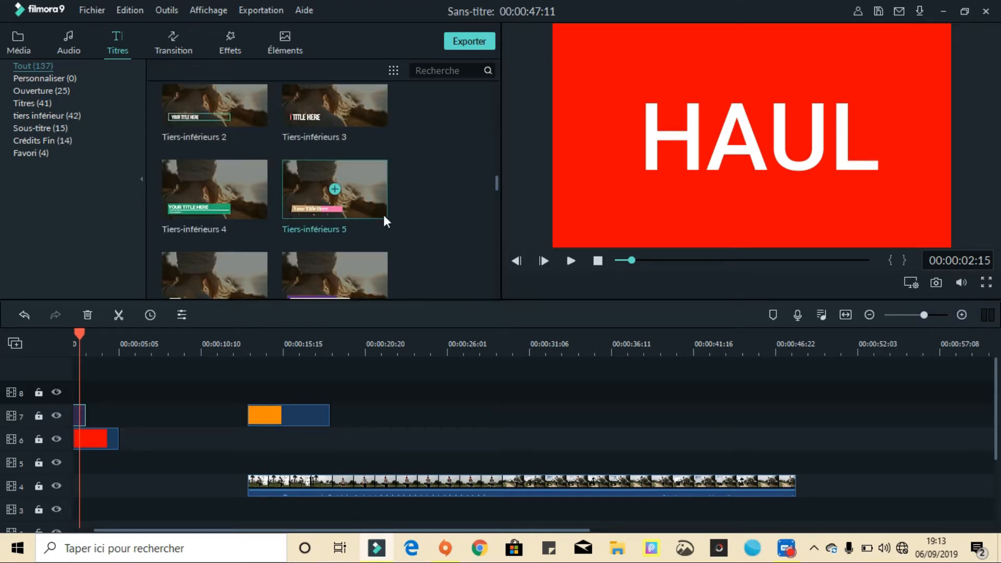
scroll(373, 220, down, 15)
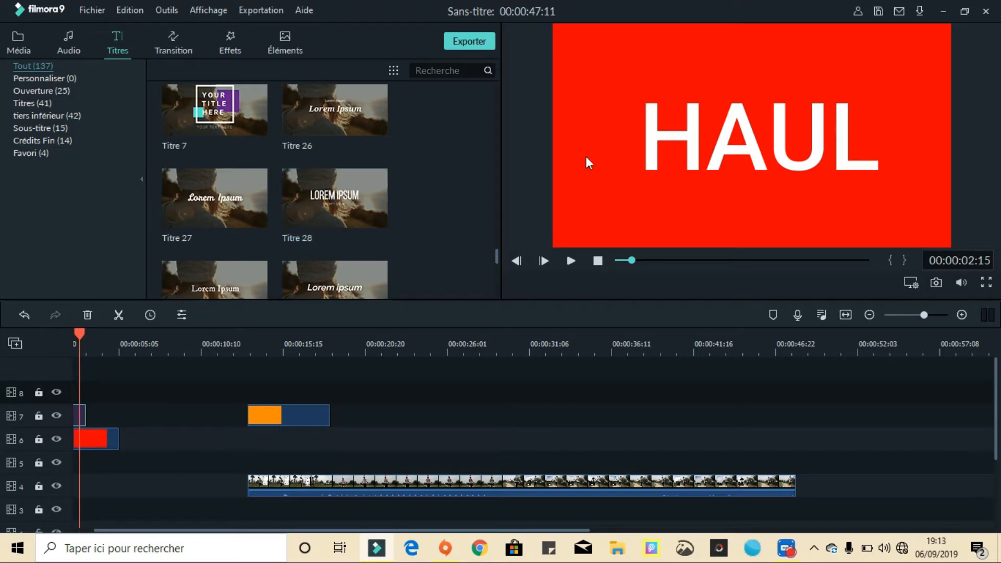
scroll(313, 198, down, 10)
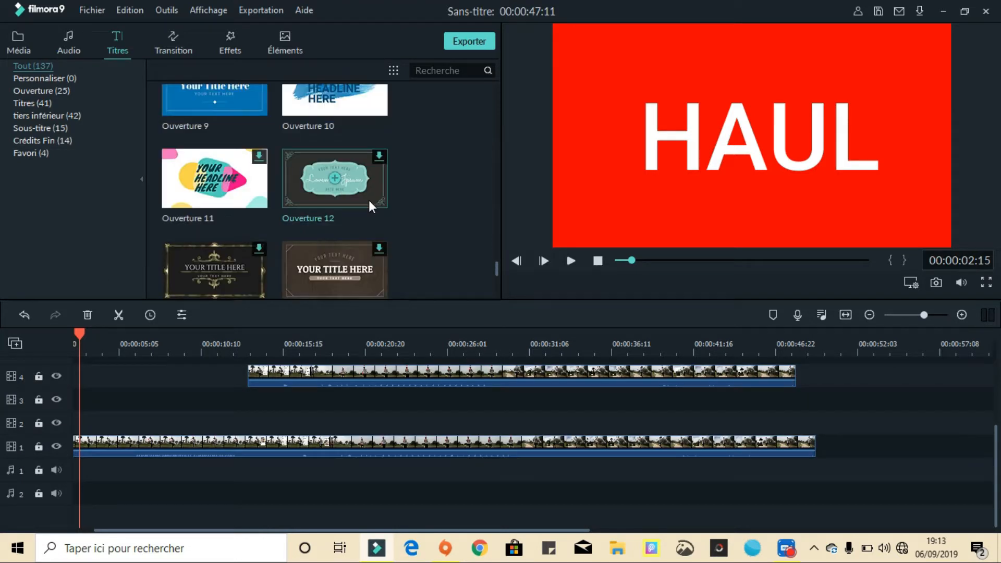
scroll(312, 209, up, 15)
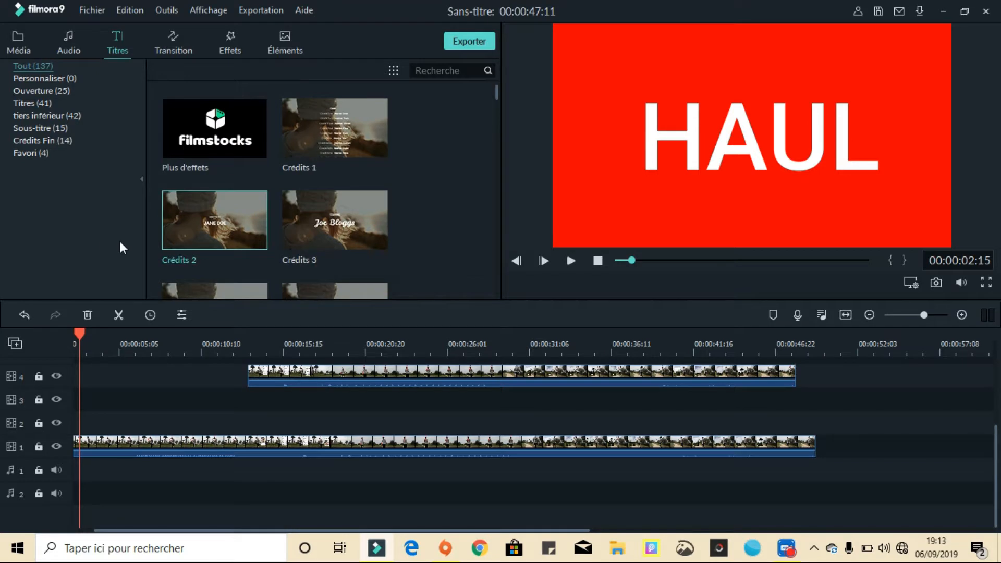
scroll(354, 298, up, 4)
- Place the Crédits 2 title on video track 8 above the orange clip and apply Style de texte 6 to it
mouse_move(266, 249)
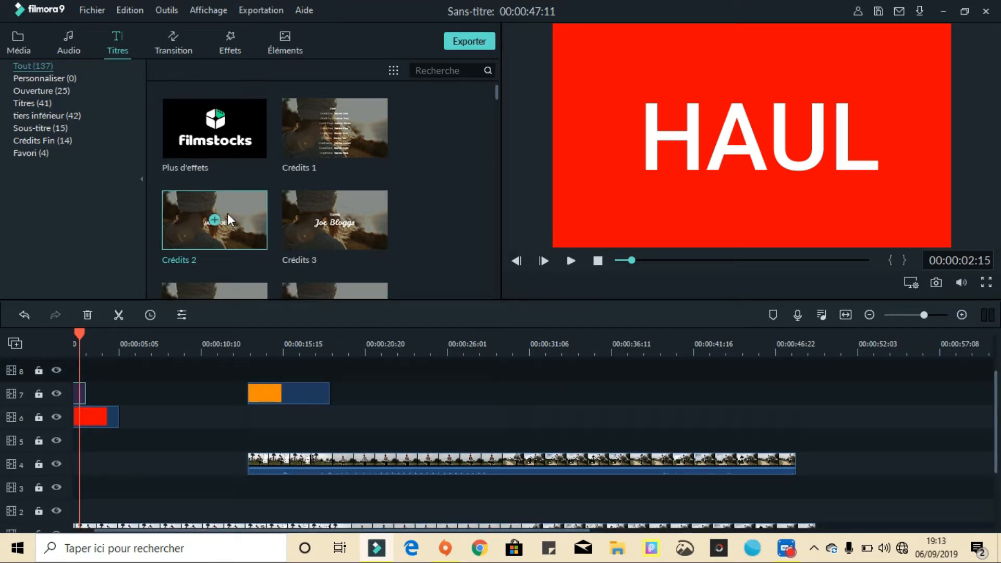
drag(227, 214, 255, 374)
double_click(261, 371)
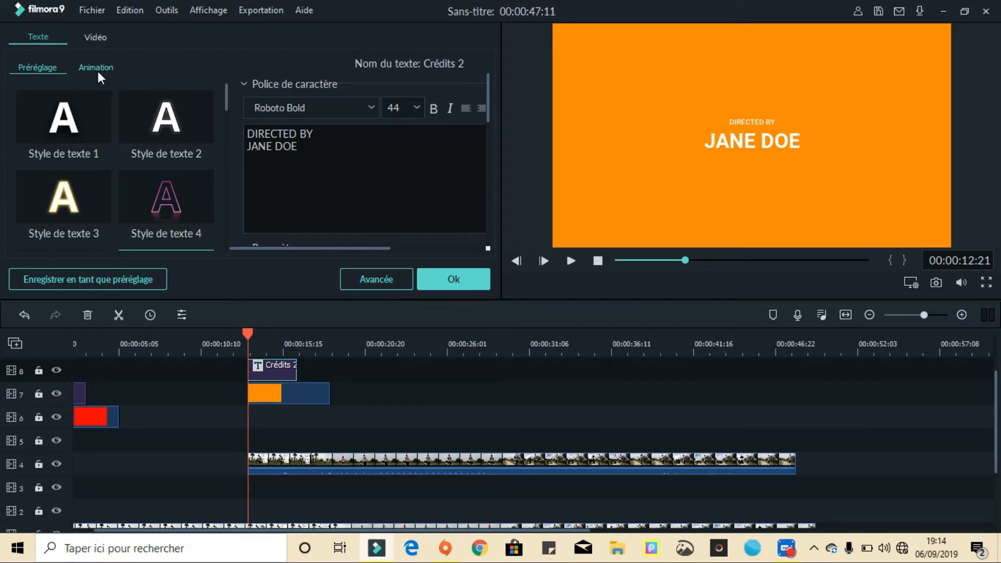
scroll(201, 148, down, 3)
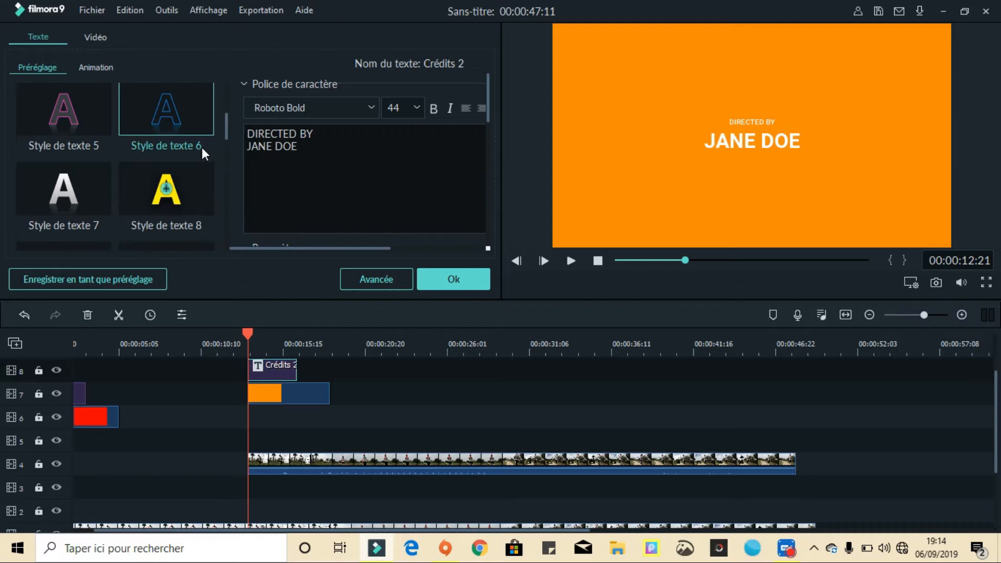
click(180, 113)
- Try a font size of 200 on the Crédits 2 title text, and set it to 100 instead
click(735, 138)
drag(402, 108, 344, 105)
text(200)
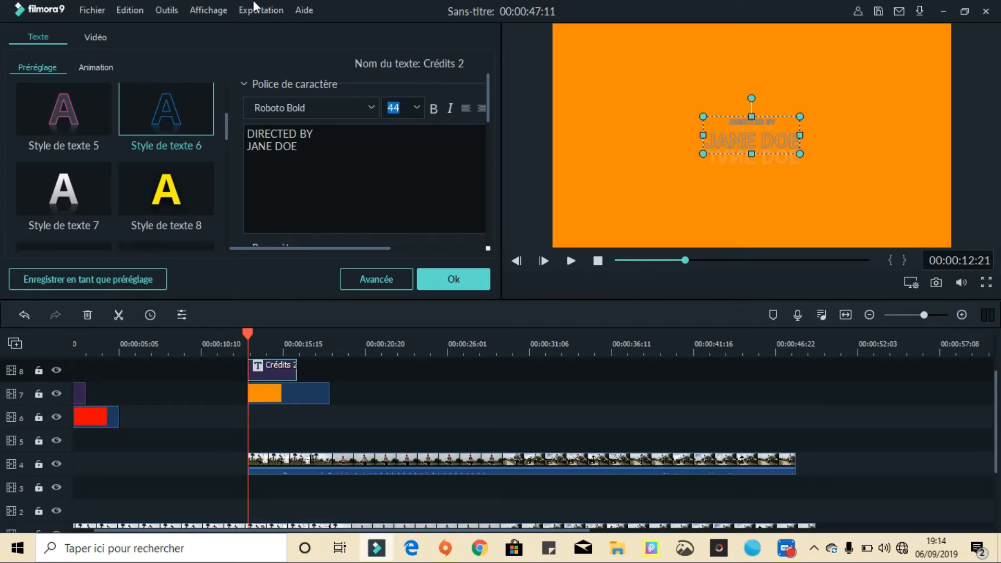
key(Return)
key(BackSpace)
key(BackSpace)
key(BackSpace)
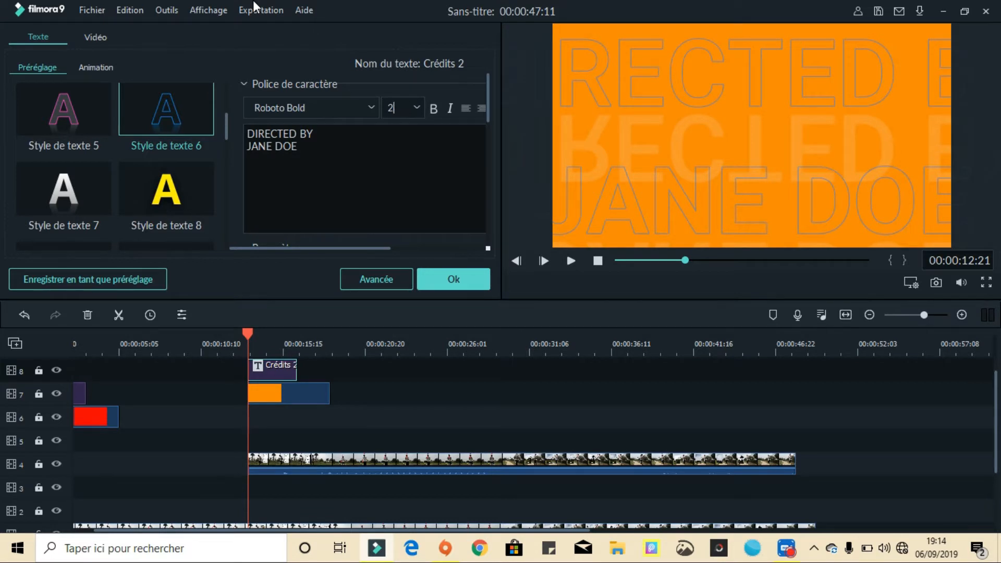
text(100)
key(Return)
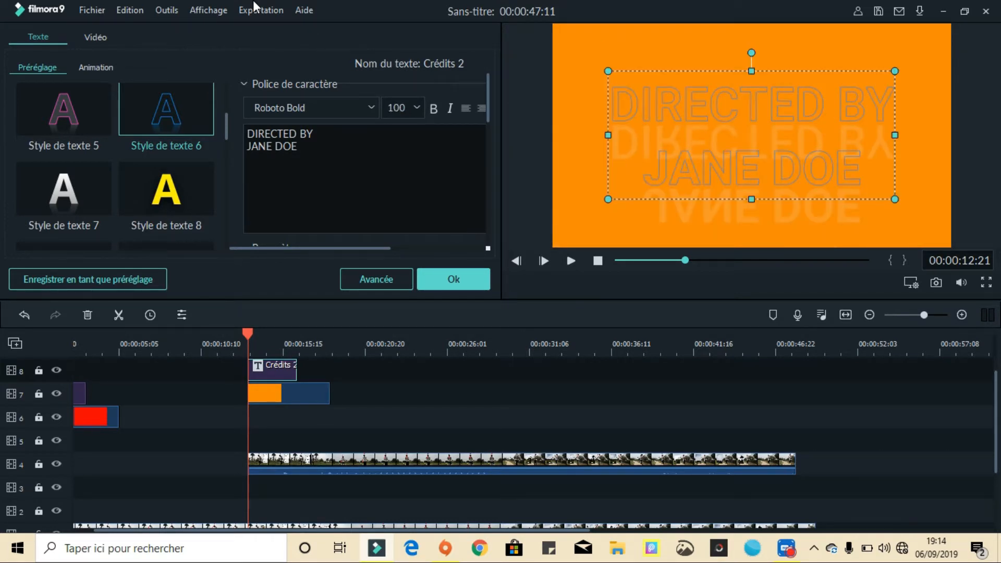
- Align the Crédits 2 title text to the left
click(364, 108)
click(368, 113)
click(380, 109)
drag(332, 247, 389, 248)
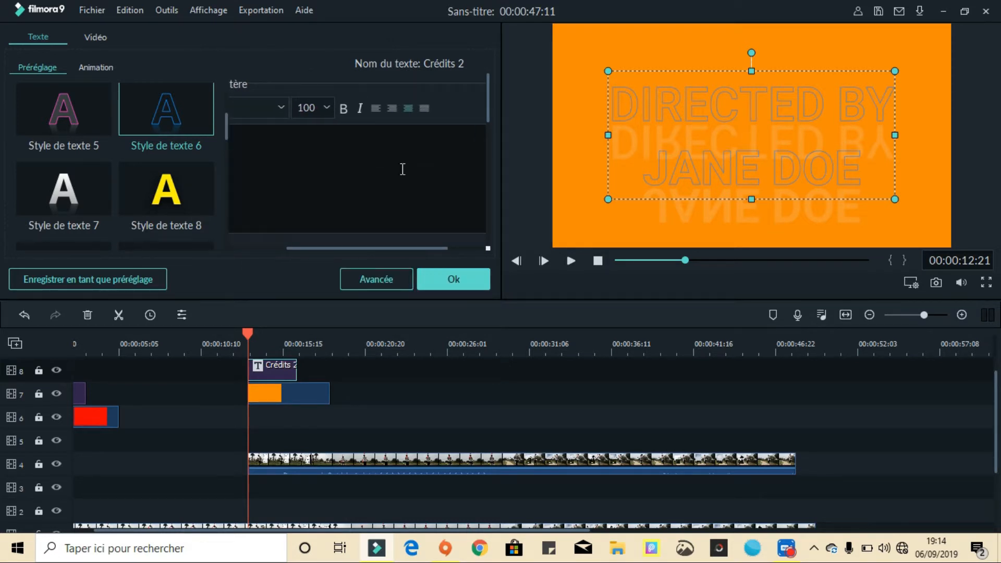
click(376, 108)
- Shift the Crédits 2 title text slightly left in the preview and reopen its text settings
scroll(336, 193, down, 5)
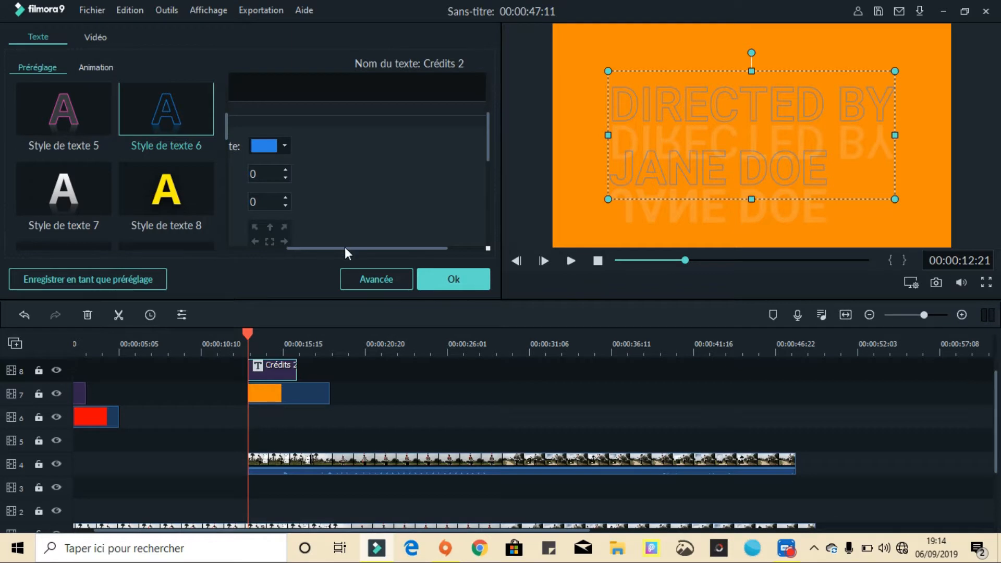
drag(345, 247, 288, 248)
scroll(339, 180, up, 2)
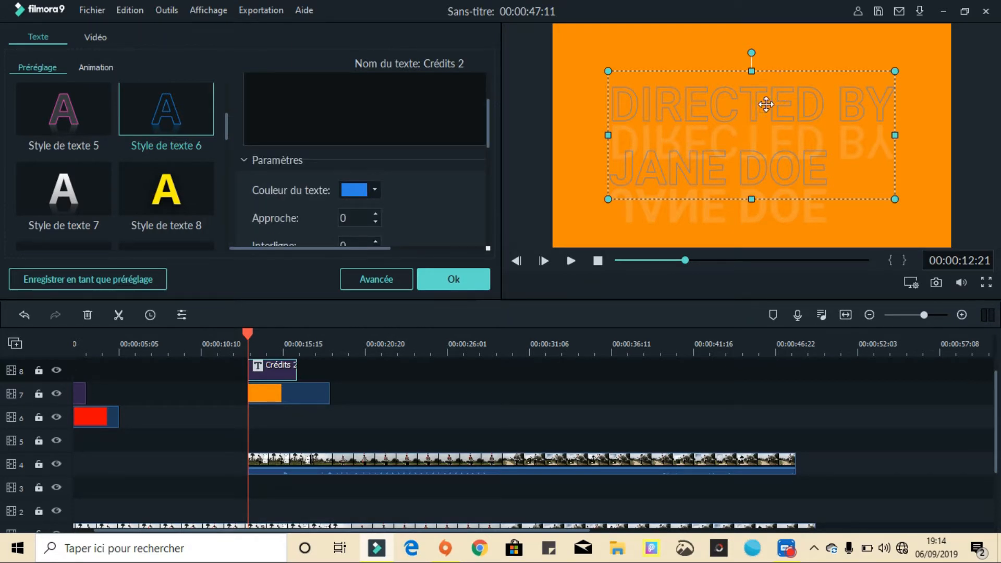
click(602, 90)
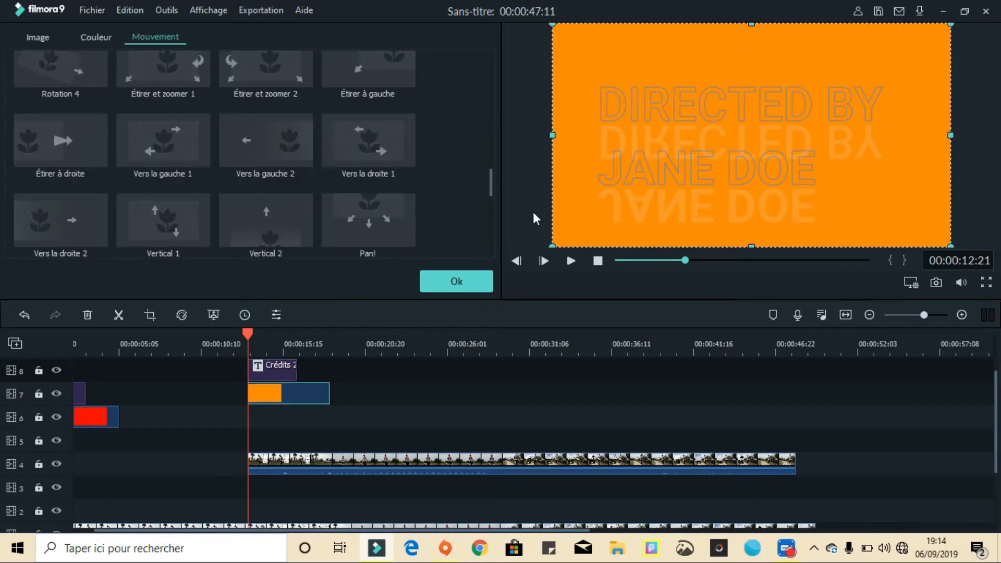
click(454, 280)
double_click(635, 97)
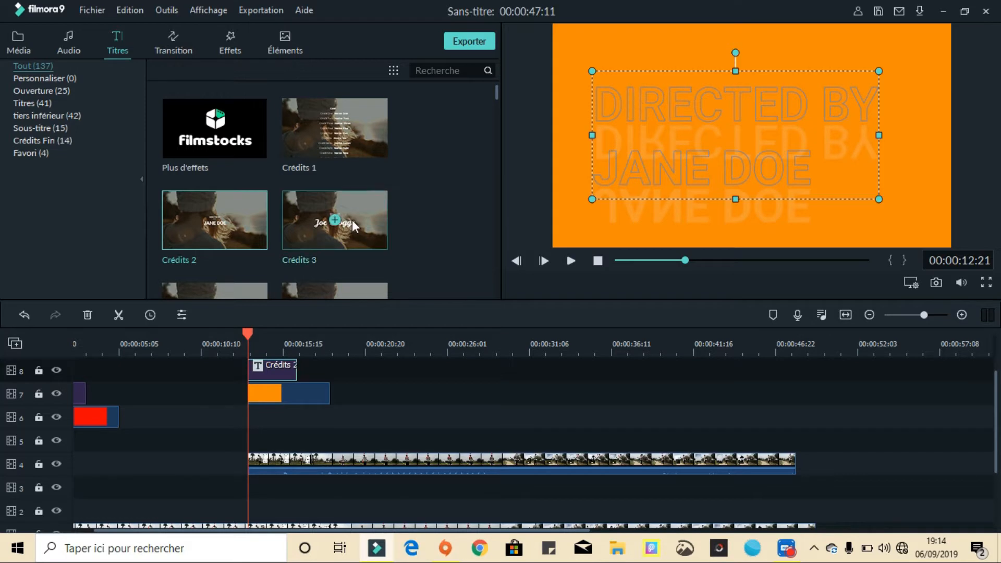
- Try black and white as the Crédits 2 title's text colour, and set it to light blue instead
click(372, 193)
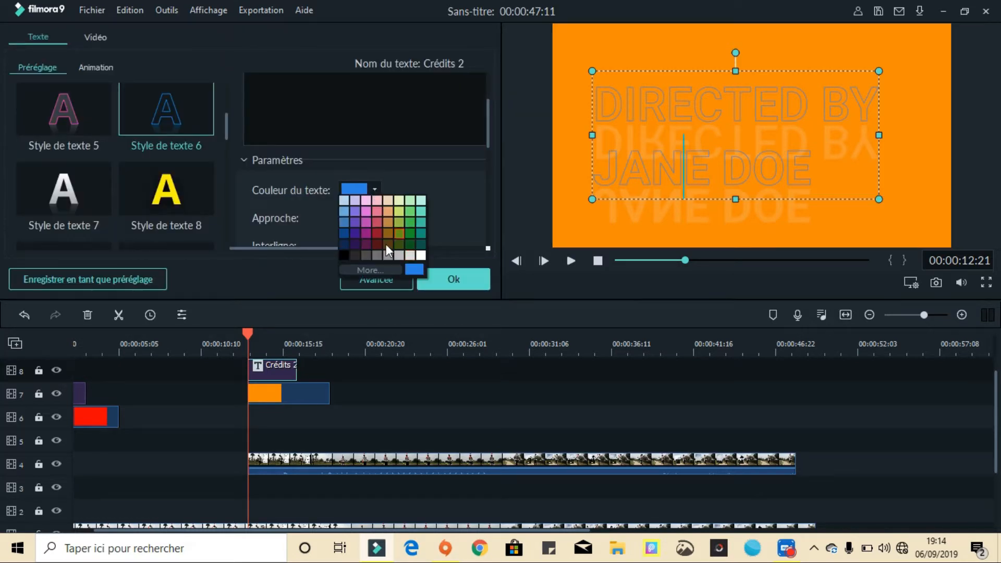
click(345, 256)
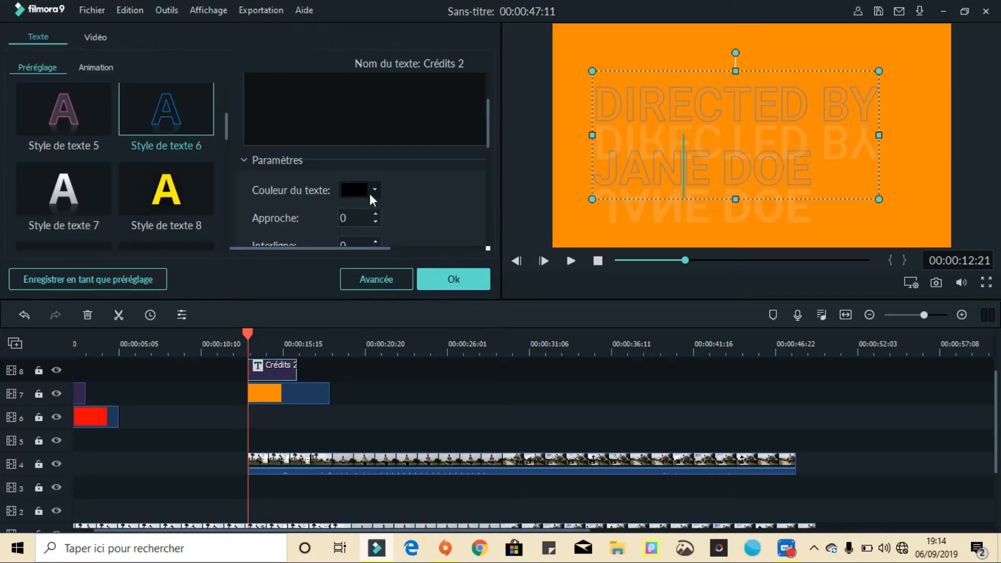
click(370, 193)
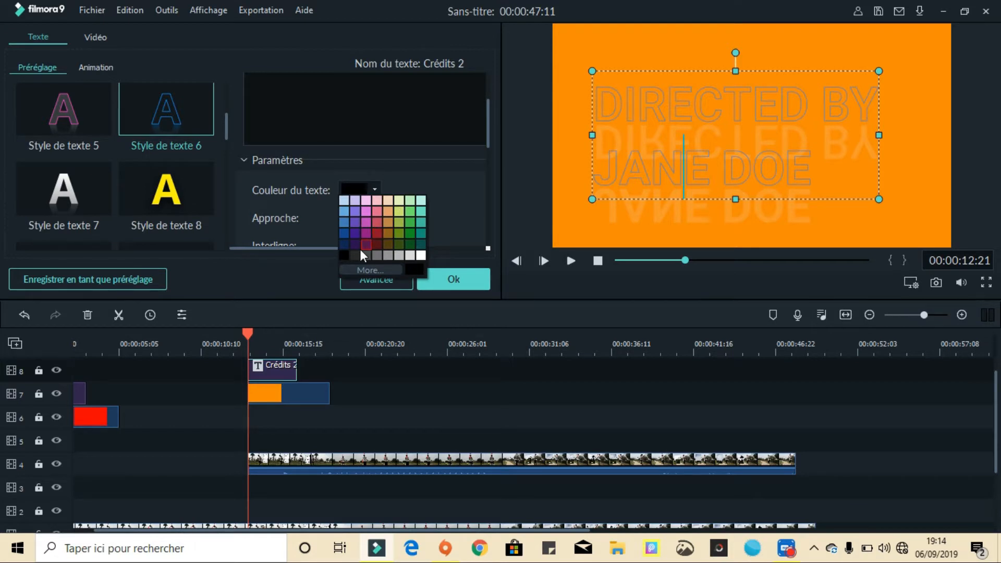
click(421, 254)
click(371, 202)
click(345, 210)
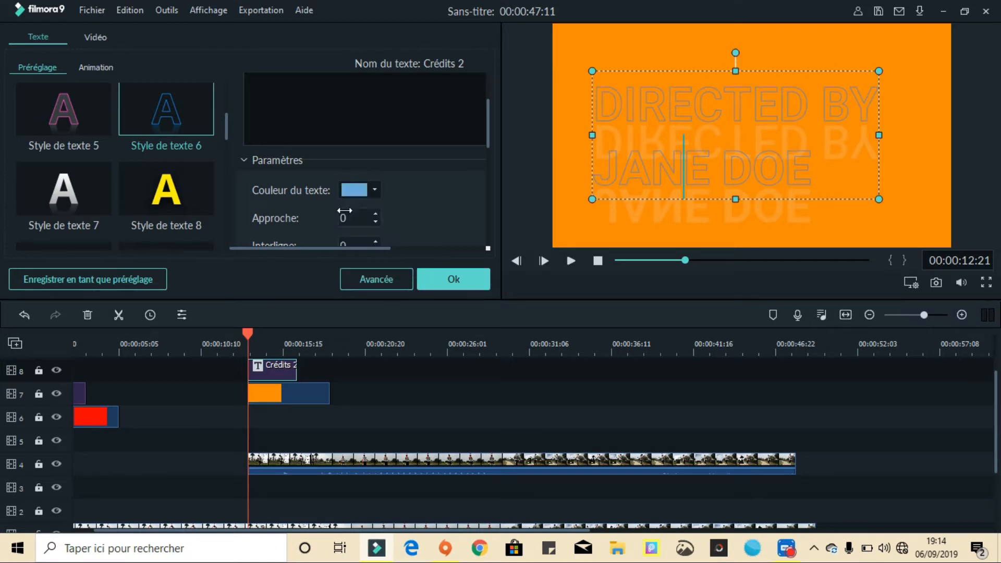
- Open the advanced text editor for the Crédits 2 title and set the text outline colour to black
click(394, 280)
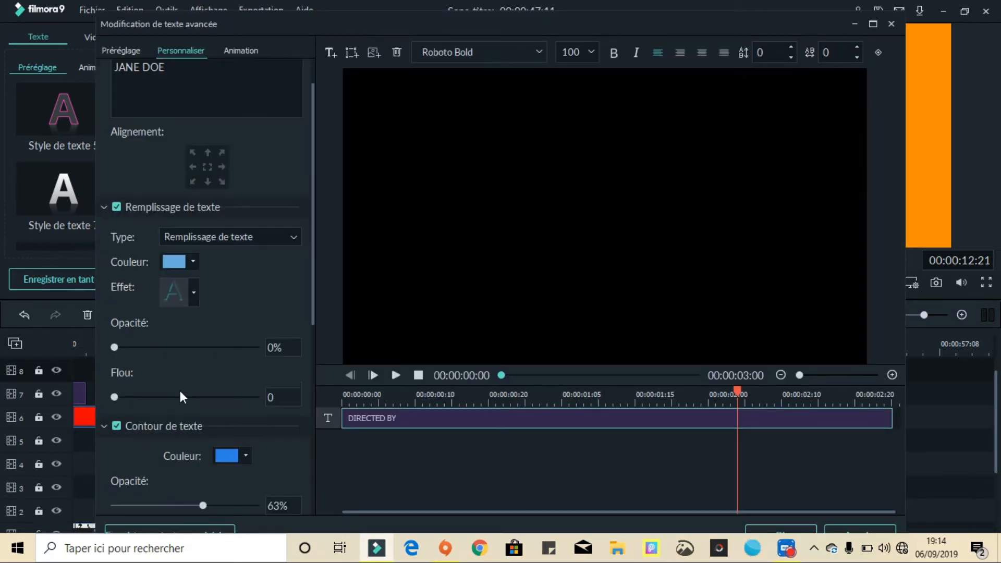
scroll(187, 399, down, 2)
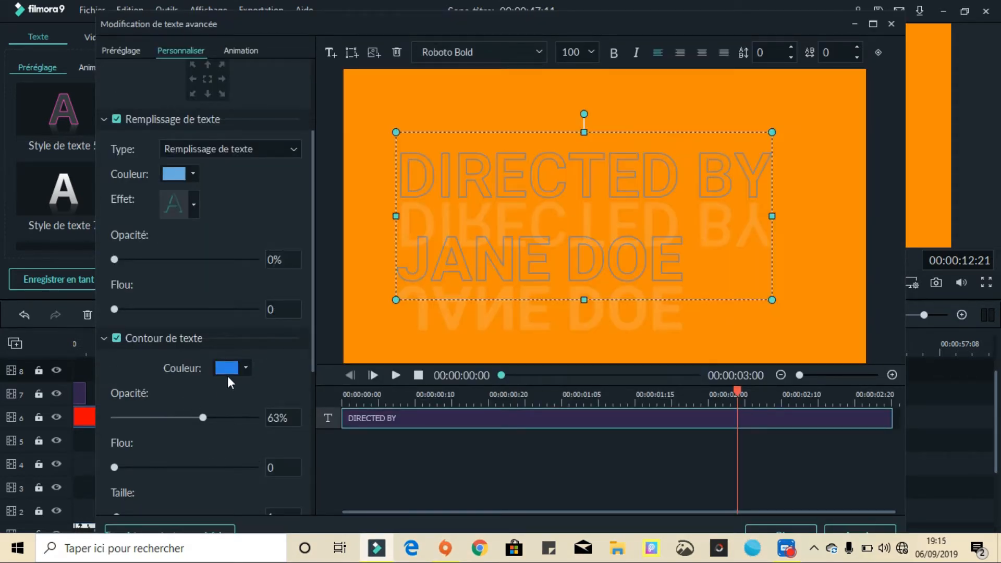
click(229, 370)
click(219, 431)
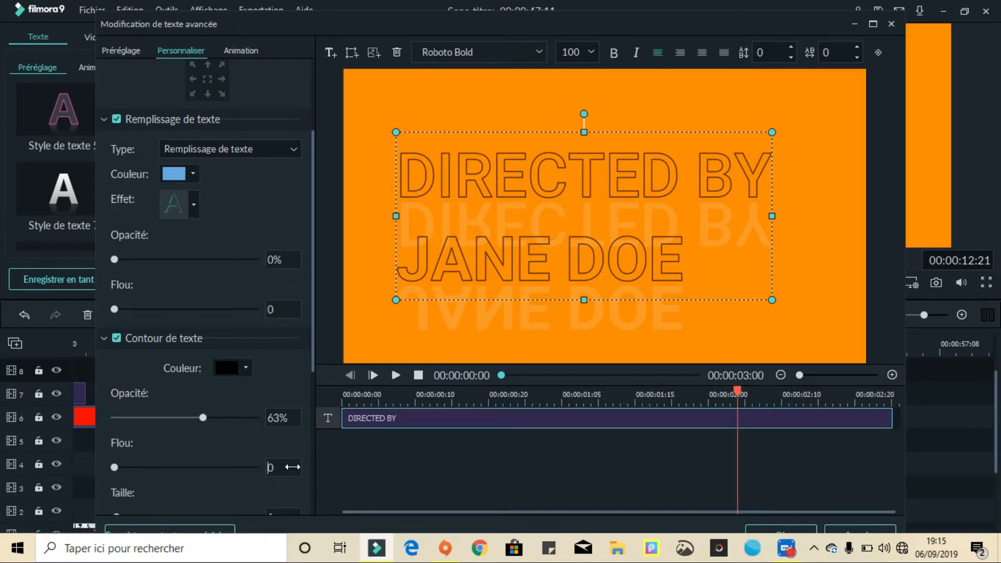
- Try different thicknesses for the title's text outline and set its size to 14
scroll(204, 418, down, 4)
drag(116, 341, 207, 341)
drag(137, 340, 105, 342)
scroll(151, 294, down, 2)
click(153, 253)
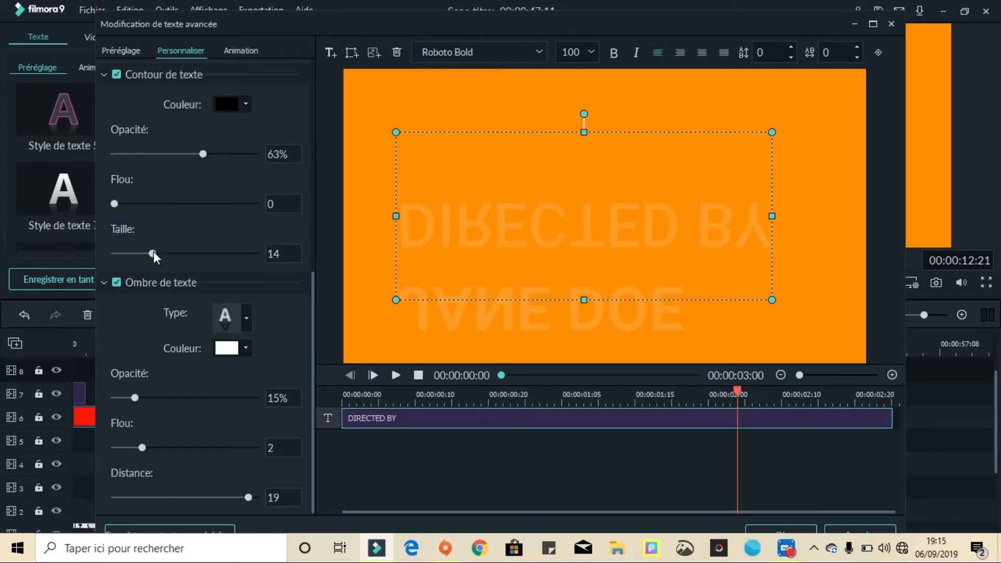
- Change the title's text shadow to the third type in the first row and colour it light blue
click(220, 317)
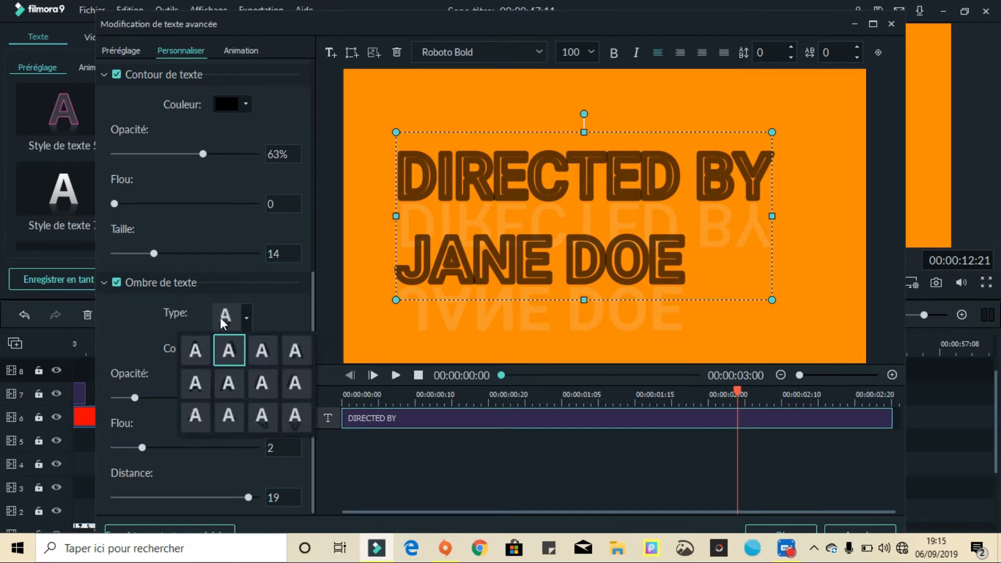
click(259, 351)
click(242, 346)
click(224, 368)
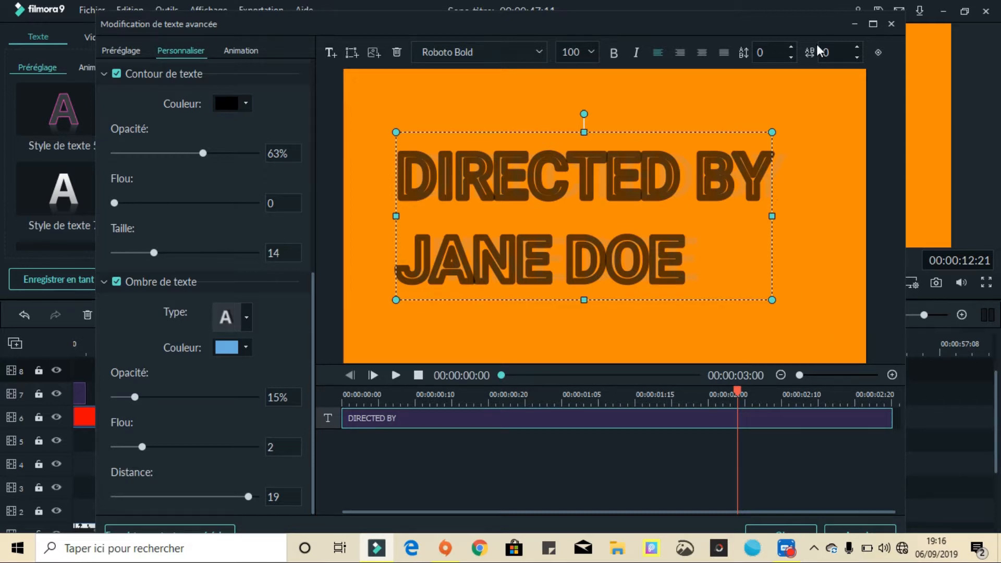
- Add a second text box to the title in the advanced text editor and open the list of shapes
click(855, 26)
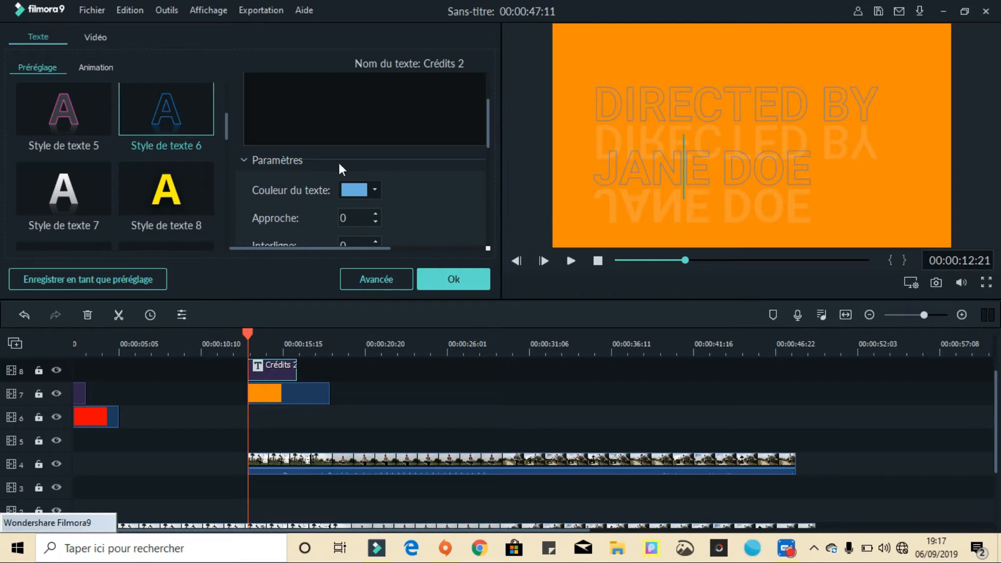
click(73, 523)
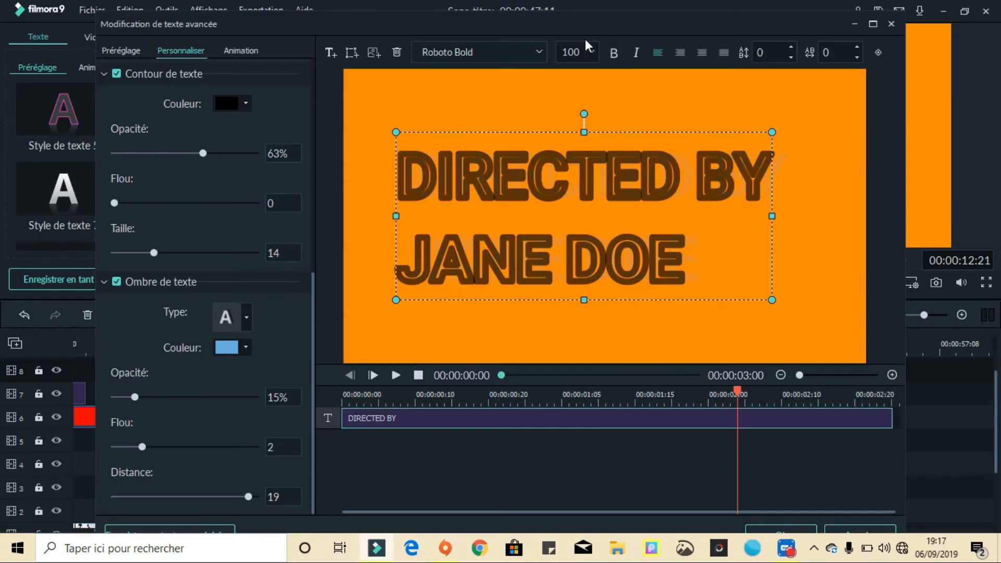
click(328, 53)
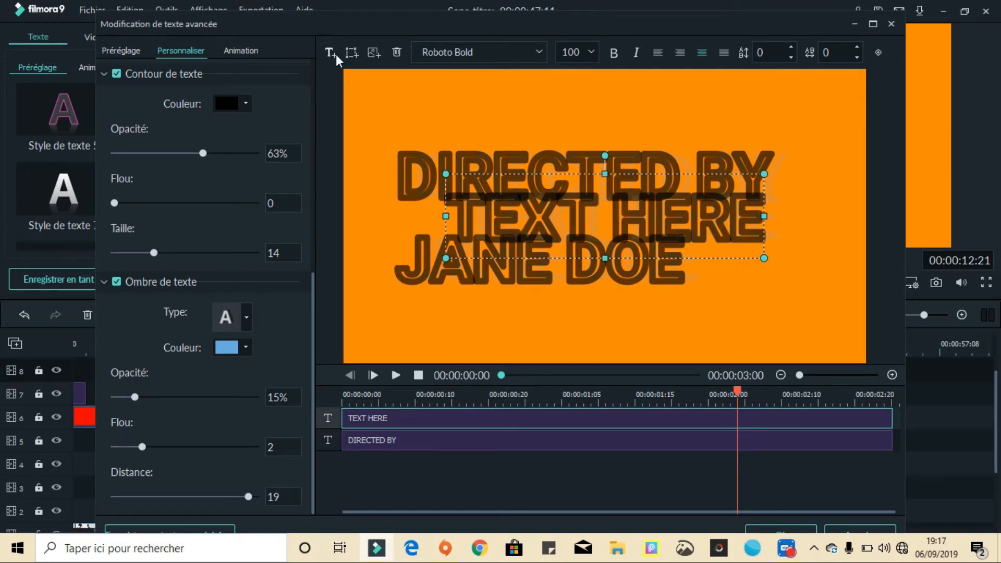
click(353, 53)
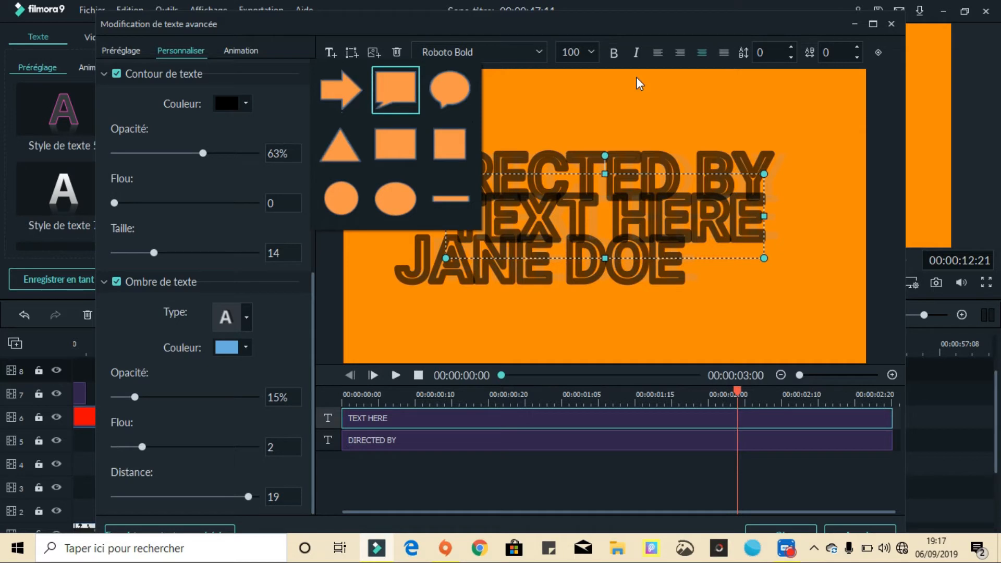
- Apply the Typographe animation to the TEXT HERE text, end its entrance at about 00:00:00:16 and start its exit slightly earlier
click(250, 45)
scroll(233, 233, down, 5)
scroll(233, 233, up, 5)
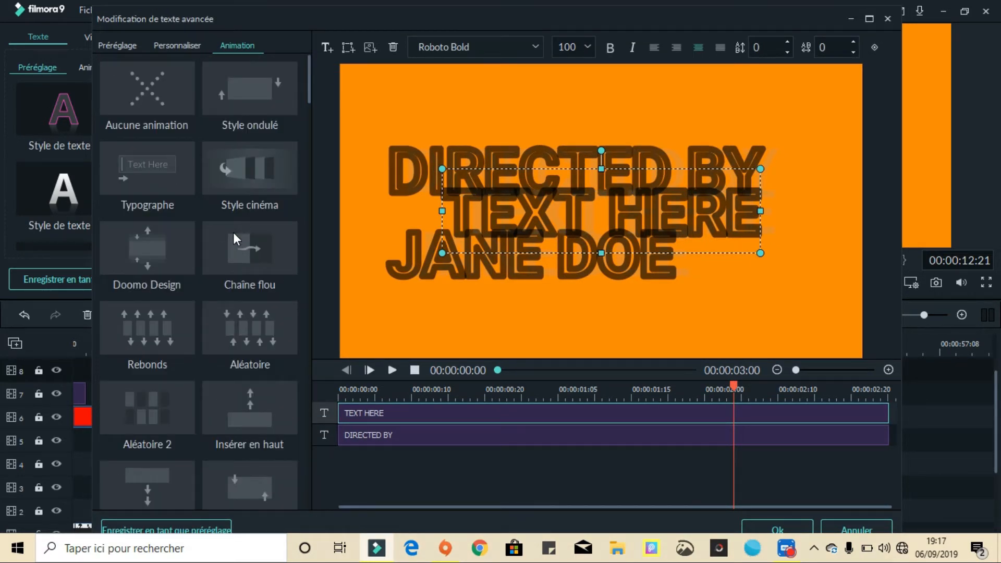
click(166, 171)
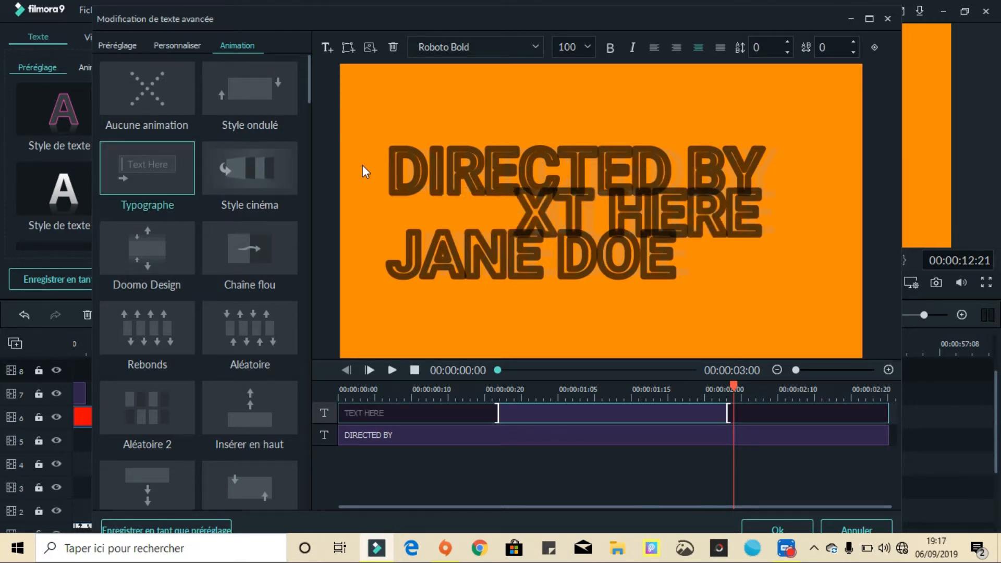
mouse_move(496, 411)
mouse_down()
mouse_move(442, 410)
mouse_move(491, 412)
mouse_move(454, 430)
mouse_up()
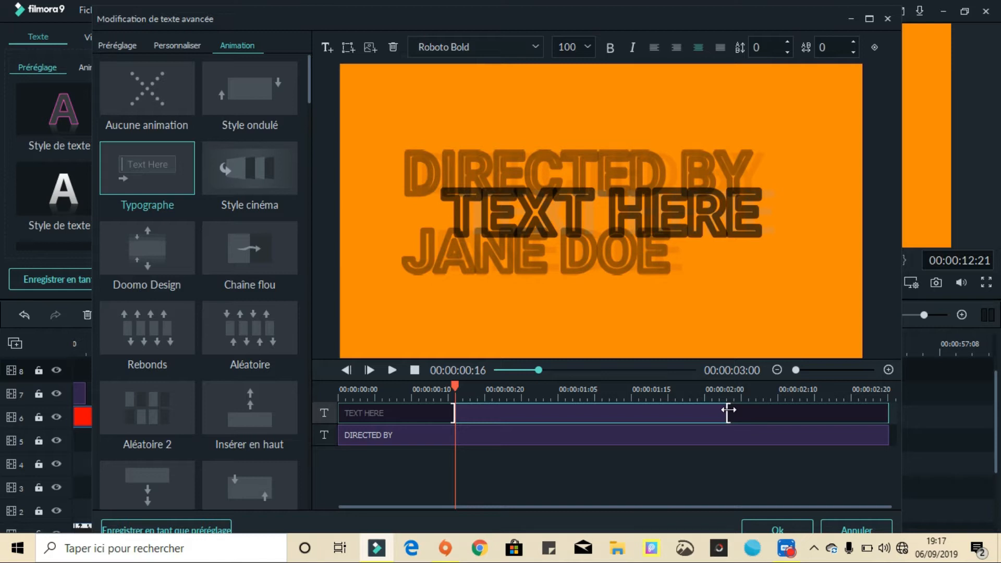
mouse_move(727, 411)
mouse_down()
mouse_move(699, 412)
mouse_move(720, 413)
mouse_up()
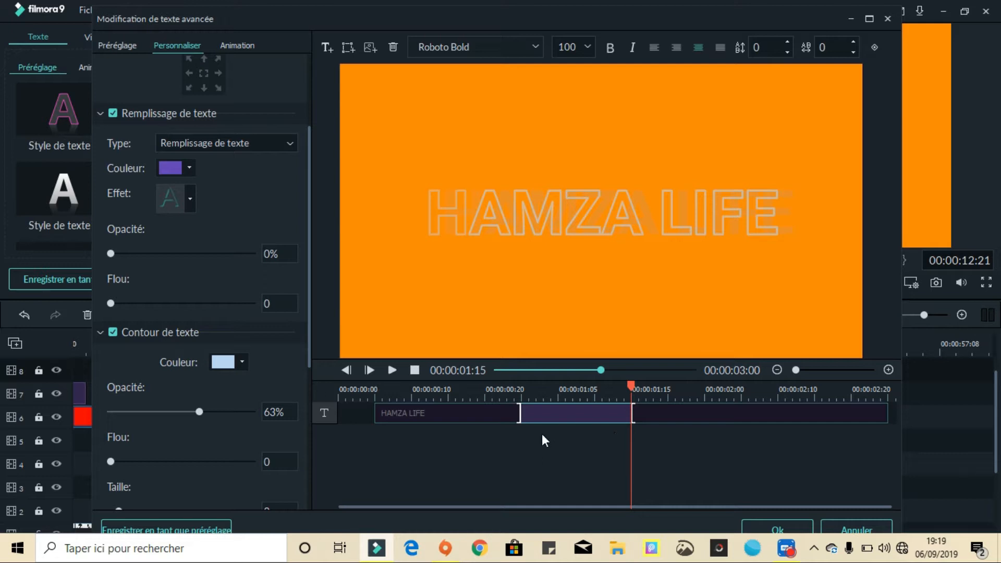
- End the title text's entrance animation at about 00:00:01:01, start its exit at about 00:00:02:07, and play it back
drag(519, 413, 528, 413)
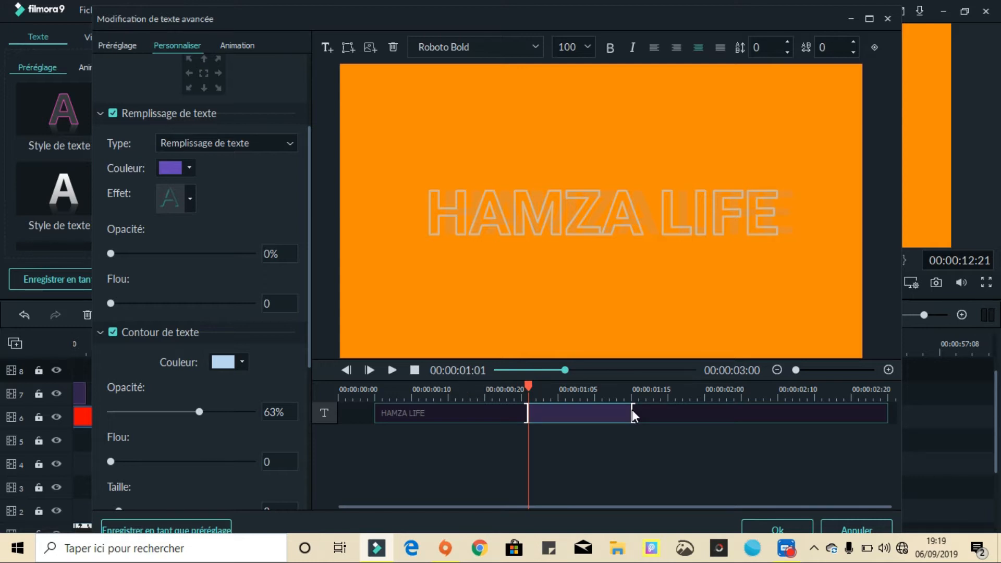
drag(631, 412, 759, 412)
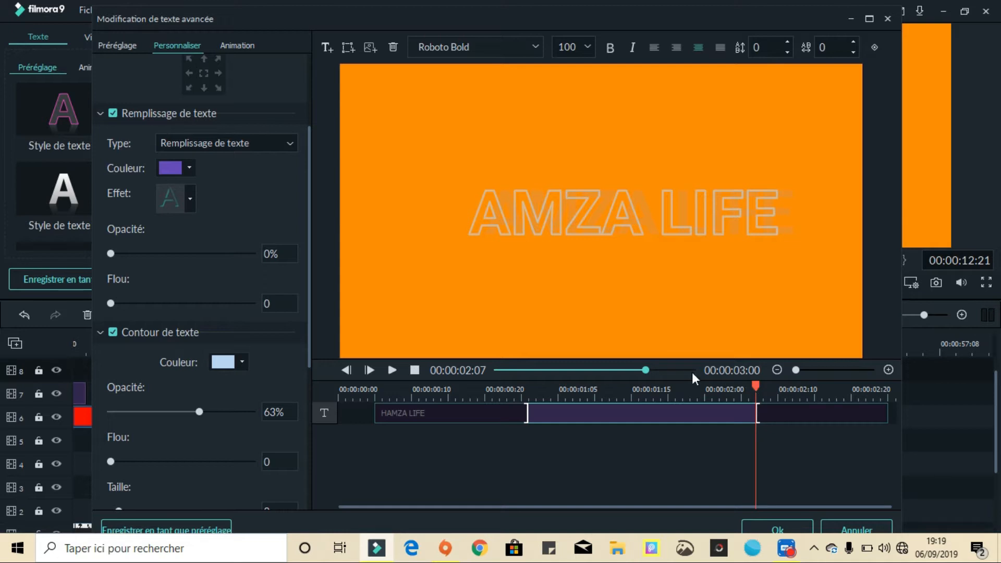
key(space)
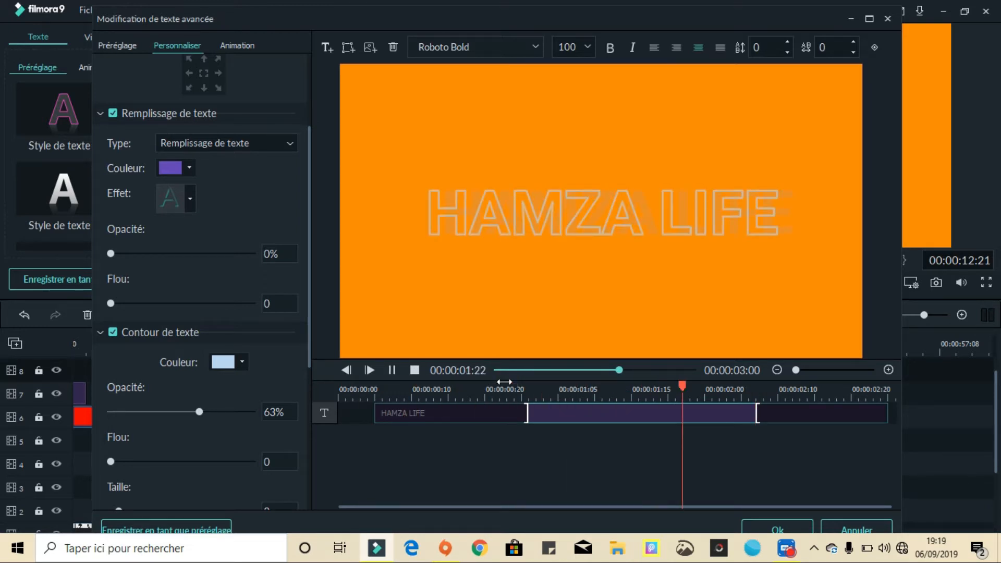
key(space)
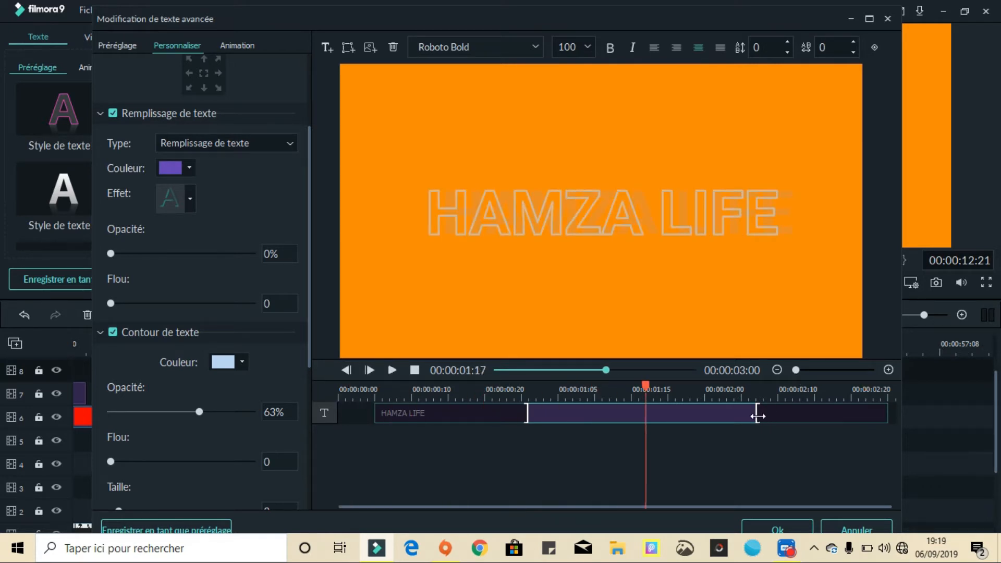
- Shorten the title text's entrance animation to nothing, start its exit animation at about 00:00:01:06, and play the result
click(568, 388)
key(Home)
key(space)
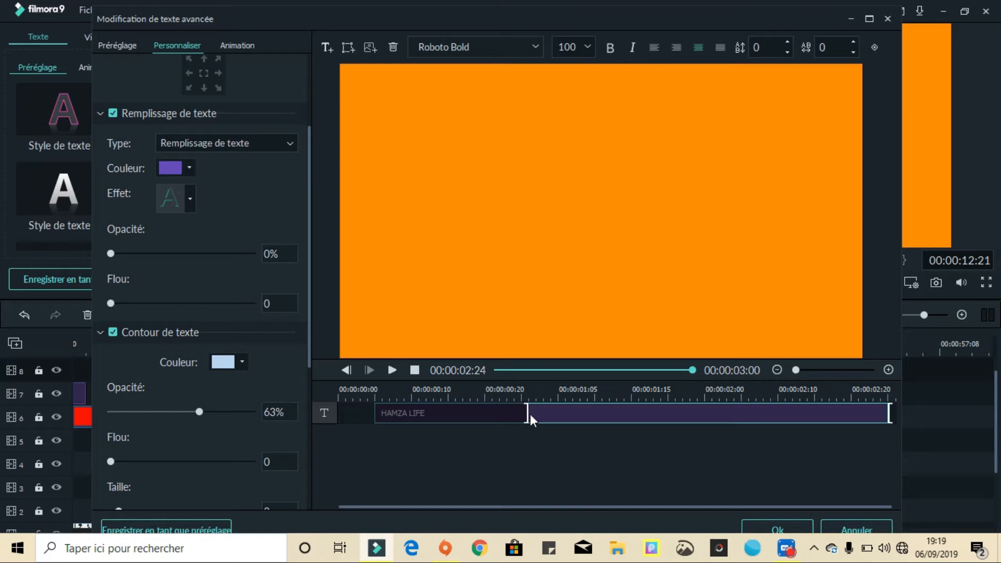
key(space)
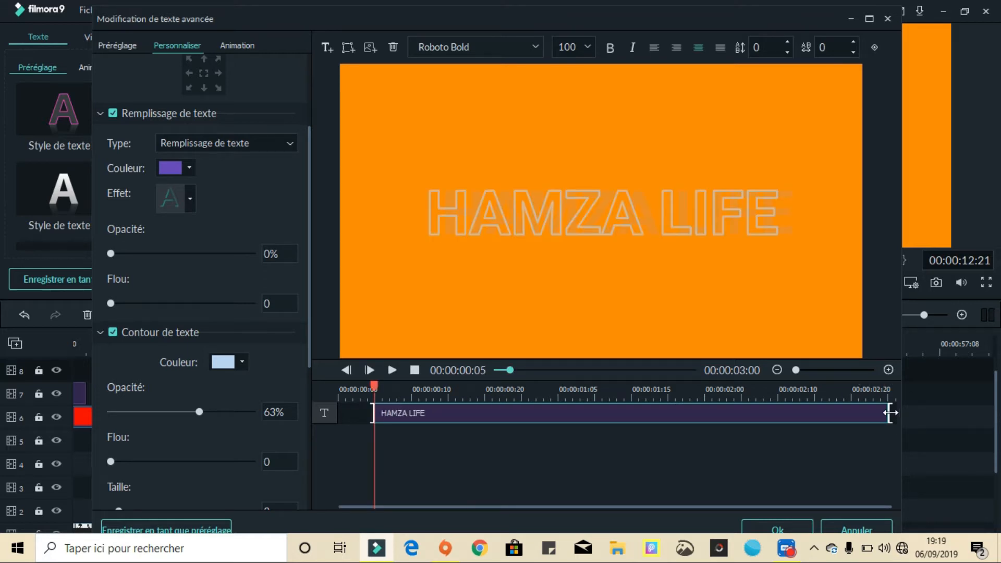
click(890, 413)
drag(890, 414, 565, 417)
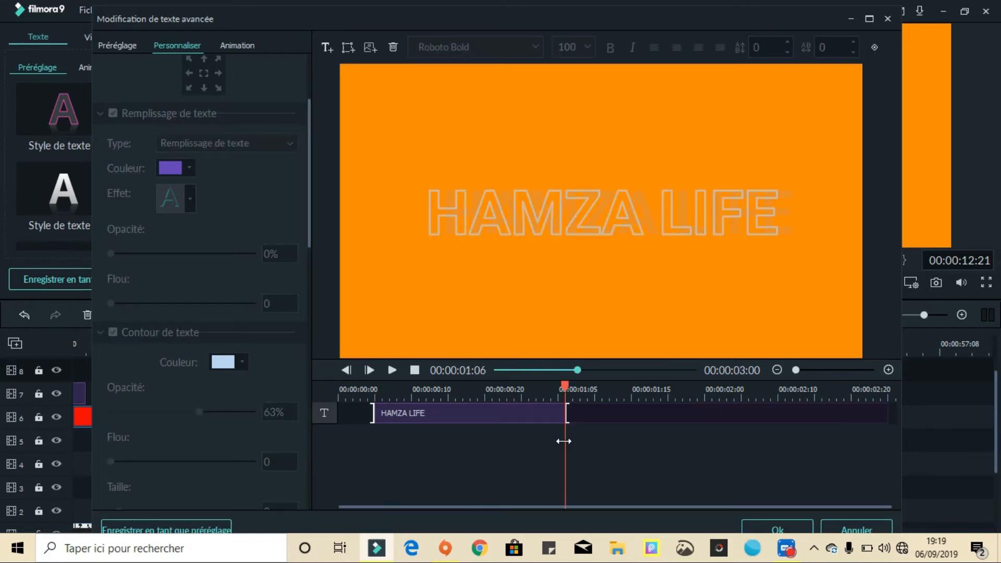
key(space)
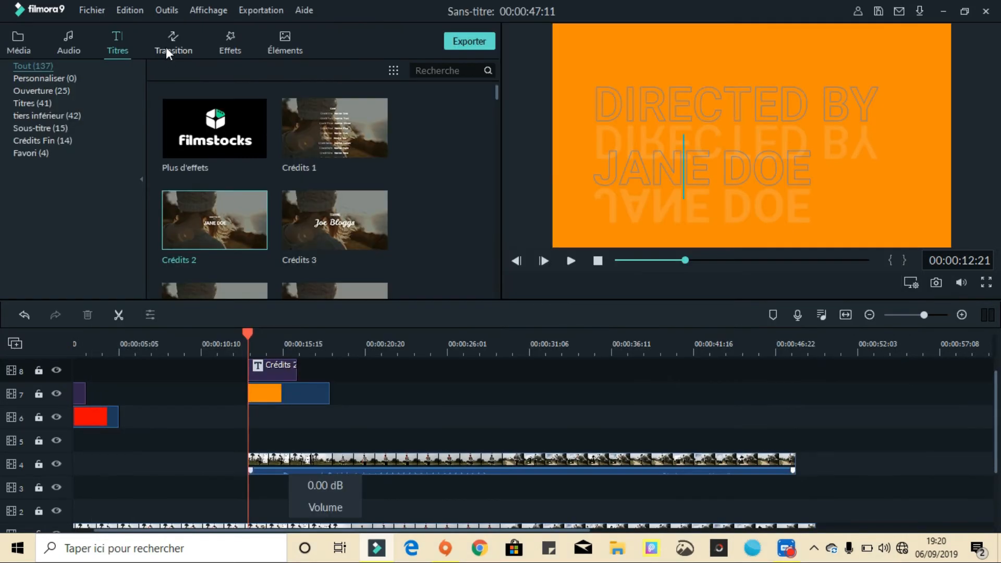
- Look through the full list of transitions, including the vortex, roller, fisheye, zoom and diagonal blur types
click(167, 45)
scroll(365, 203, up, 5)
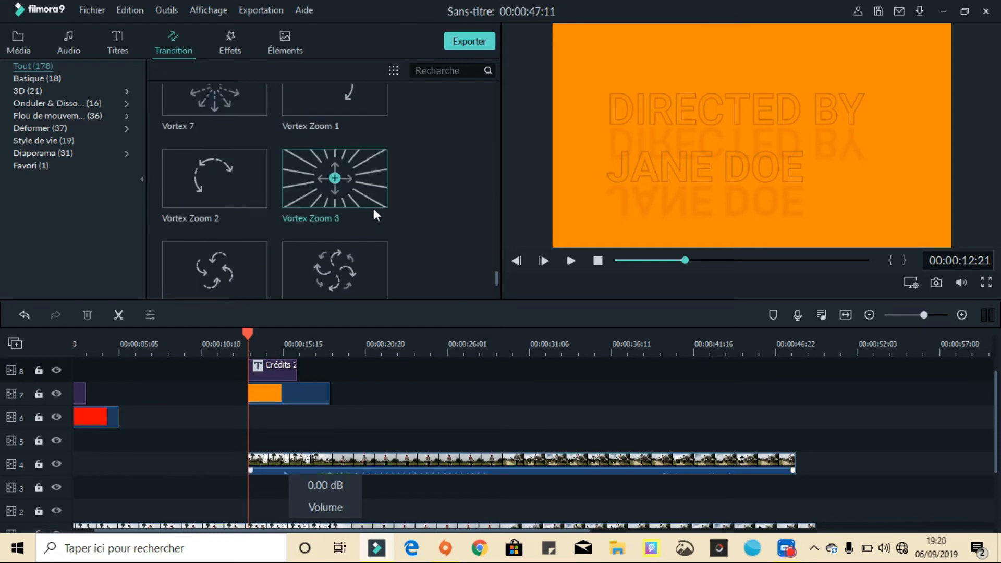
scroll(374, 212, up, 6)
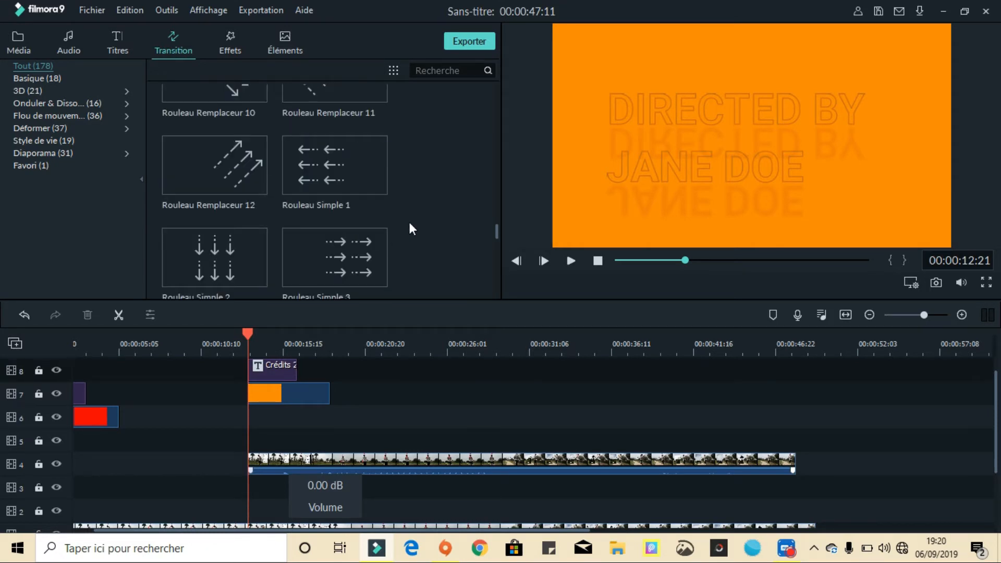
scroll(370, 193, down, 10)
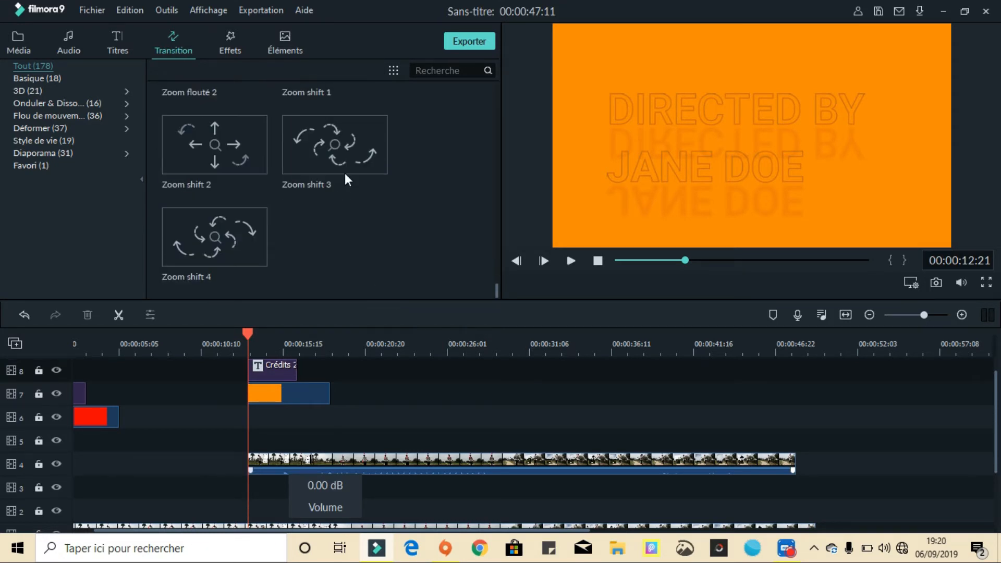
scroll(358, 211, up, 15)
scroll(354, 210, up, 15)
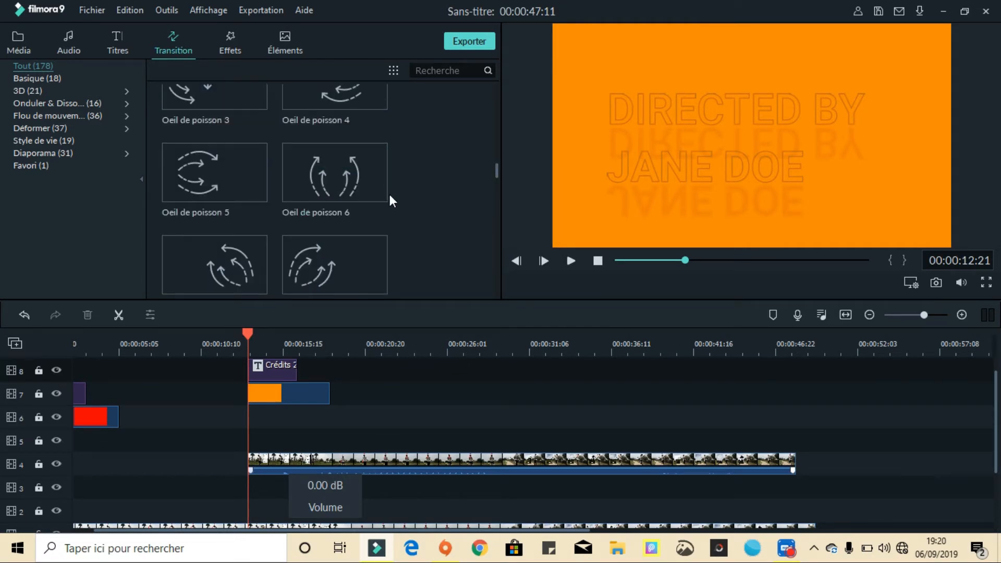
scroll(339, 186, up, 3)
scroll(326, 188, down, 8)
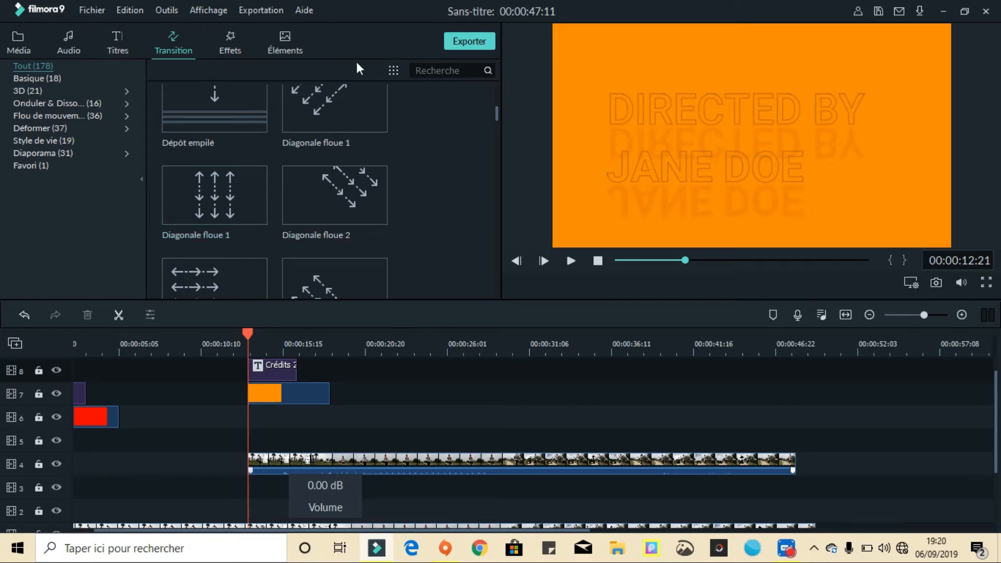
- Show the full effects library without the previous search filter and look through the Tremblement filters
click(224, 50)
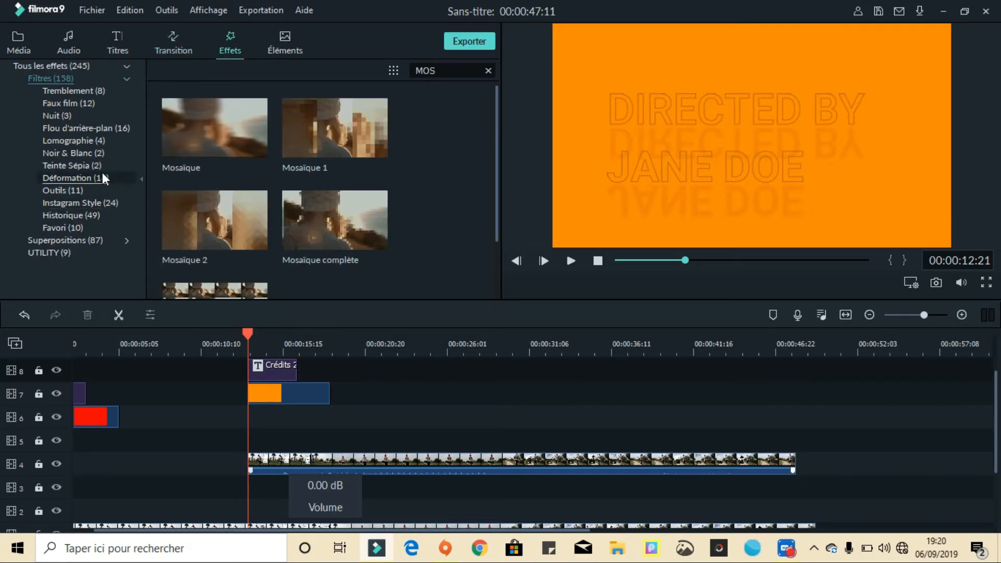
click(66, 67)
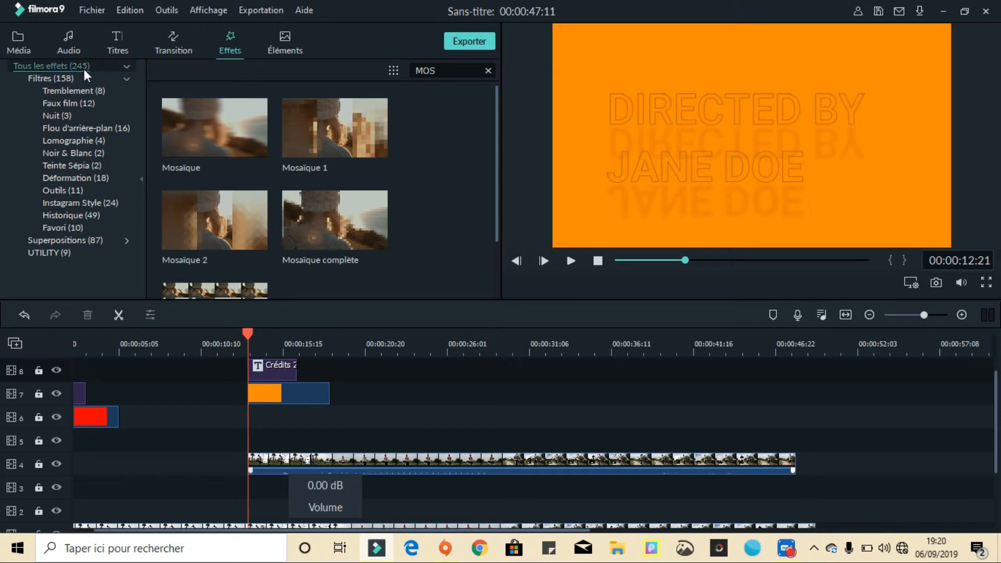
click(84, 69)
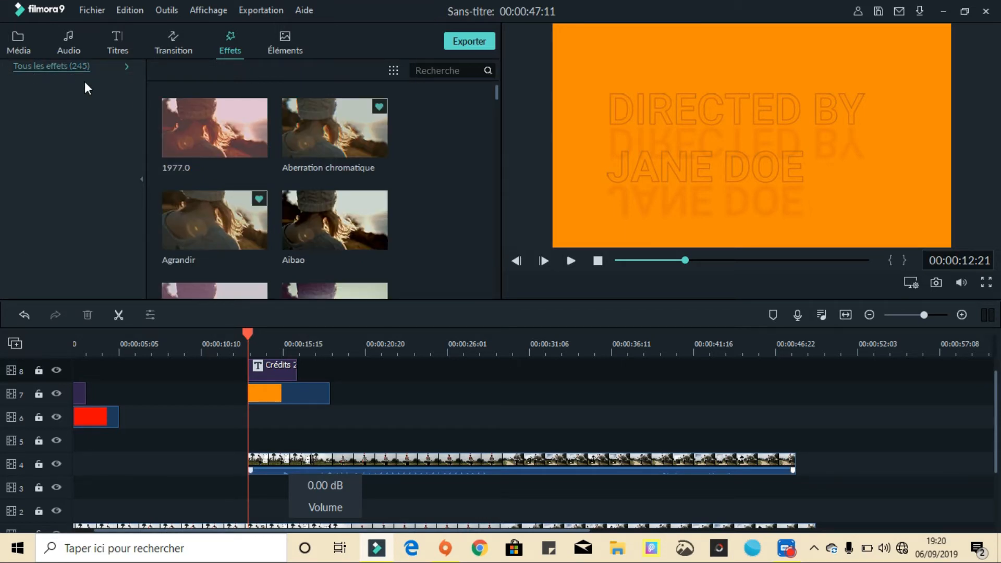
click(74, 64)
click(123, 85)
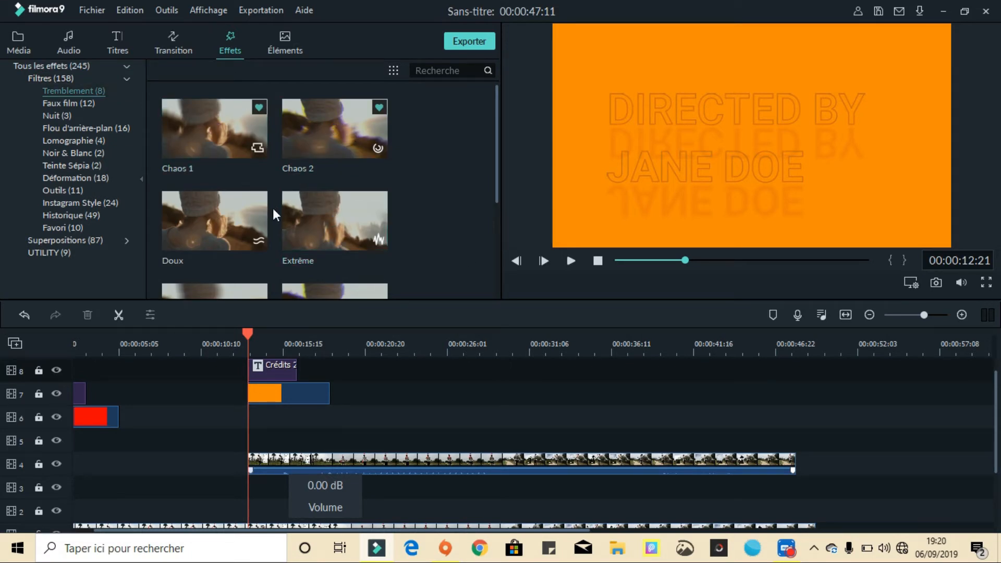
scroll(325, 170, down, 3)
scroll(323, 180, up, 3)
scroll(292, 200, down, 3)
scroll(311, 204, up, 3)
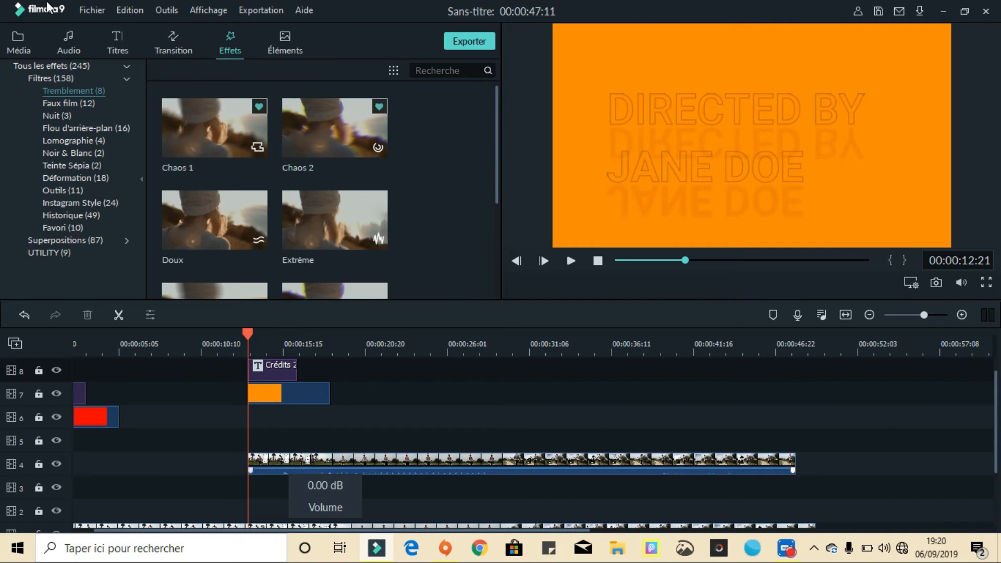
- Look at the Nuit and Historique filters and go through the whole collection of favourite filters
click(74, 113)
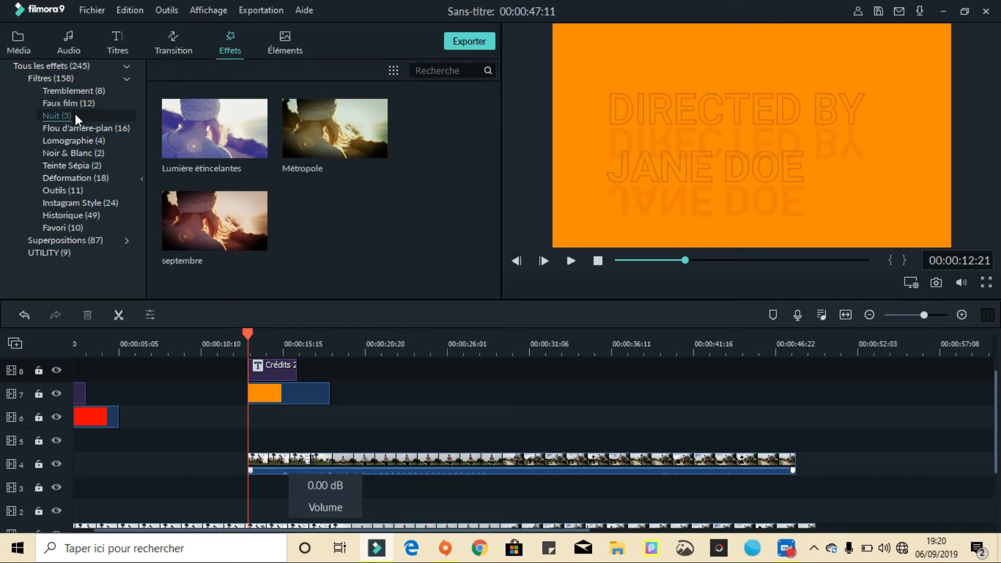
click(101, 212)
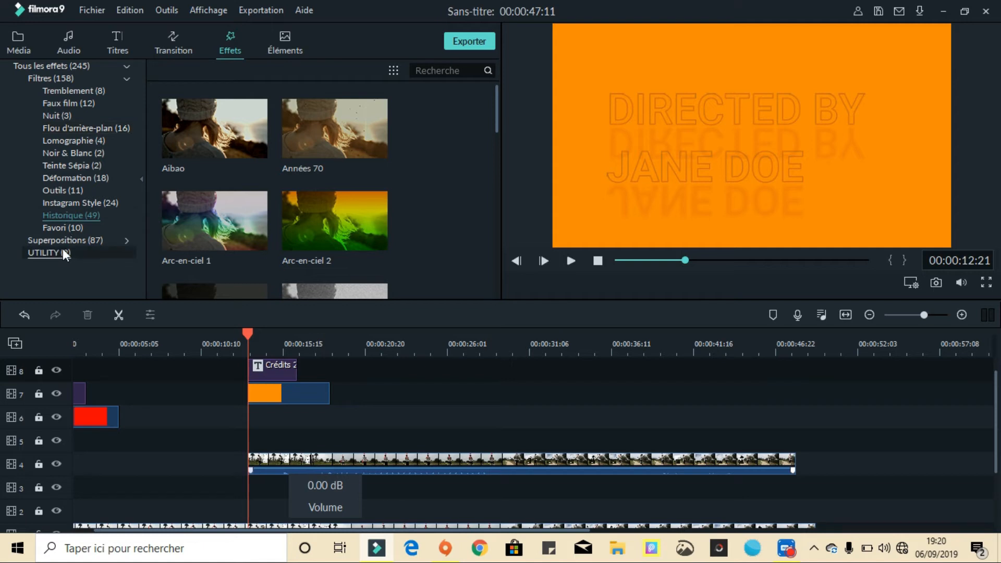
click(80, 231)
scroll(461, 227, down, 3)
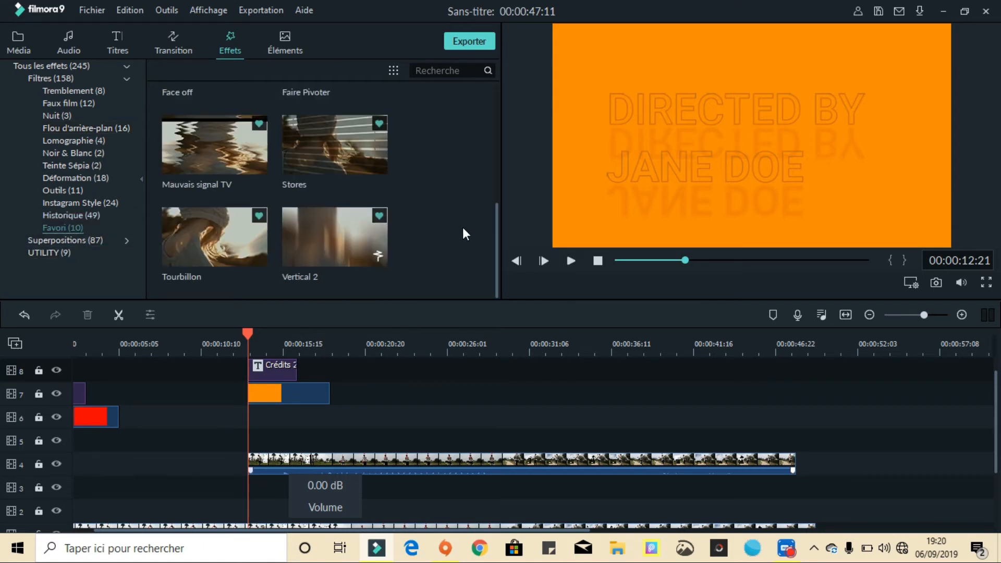
scroll(393, 193, up, 3)
scroll(399, 197, down, 3)
scroll(384, 202, up, 3)
scroll(355, 263, down, 3)
drag(496, 255, 495, 231)
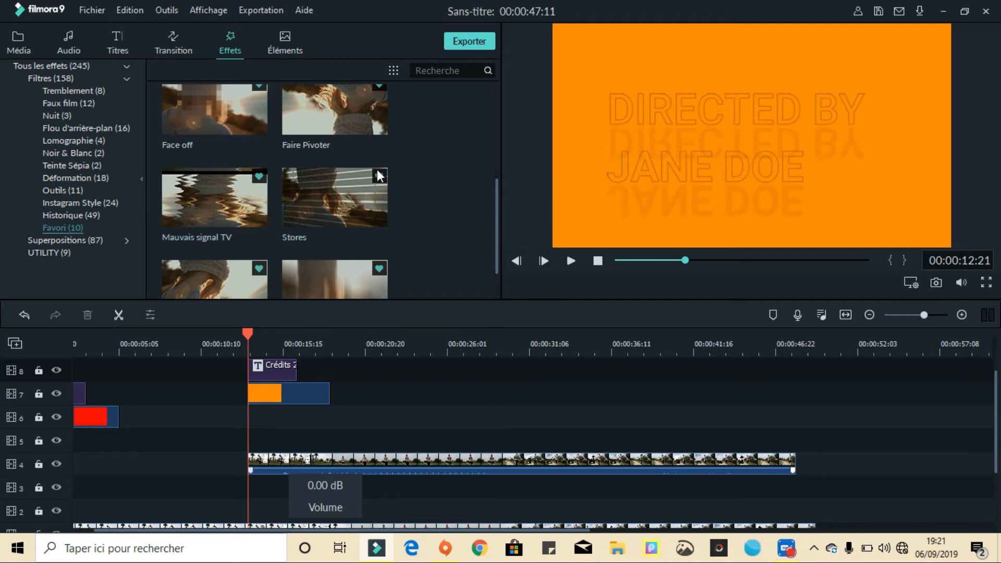
scroll(377, 170, up, 3)
drag(496, 152, 493, 187)
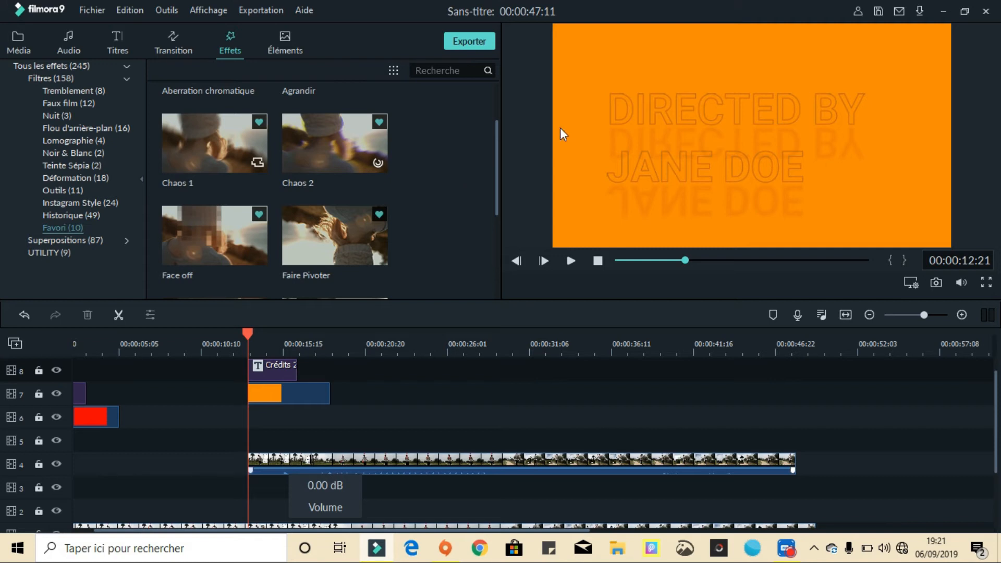
- Browse the full collection of elements, including the Amour designs
click(286, 33)
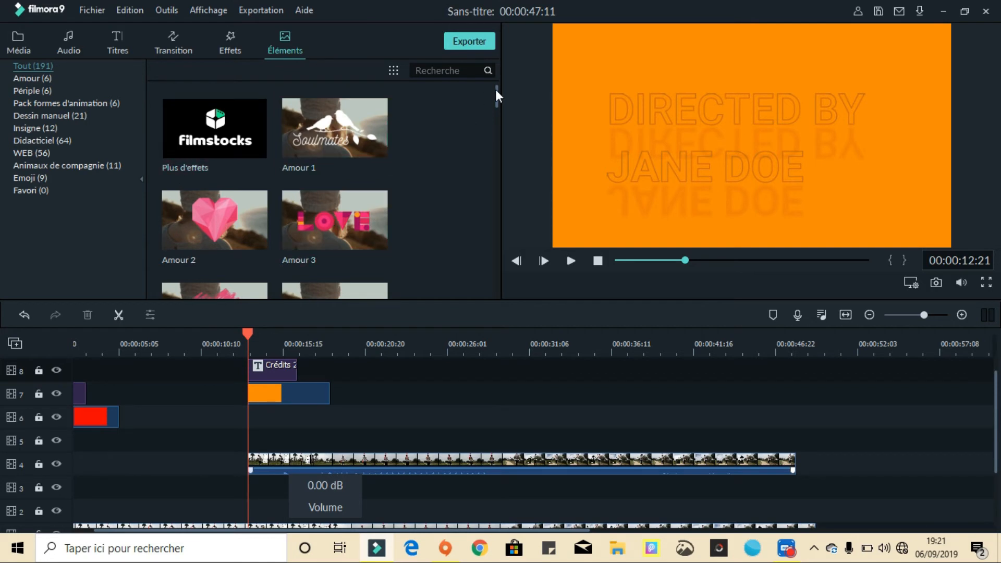
drag(495, 89, 502, 102)
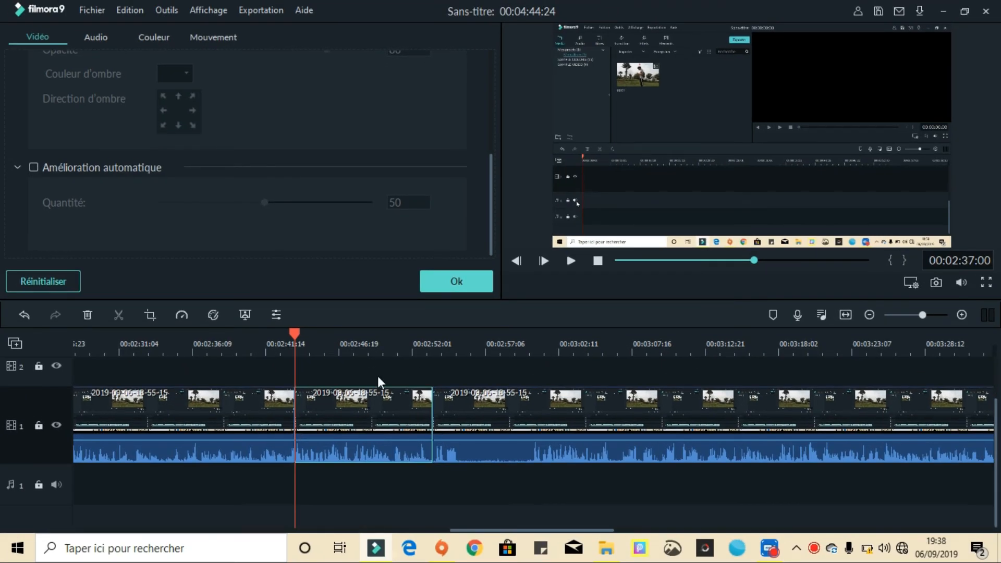
- Try rotating the video clip after the playhead 90° clockwise and undo the rotation
right_click(395, 406)
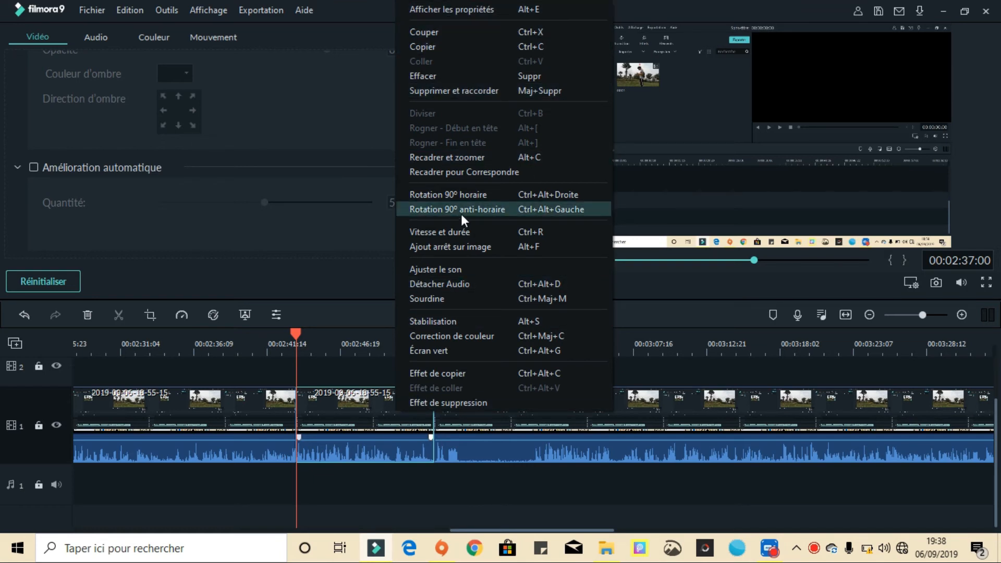
click(489, 195)
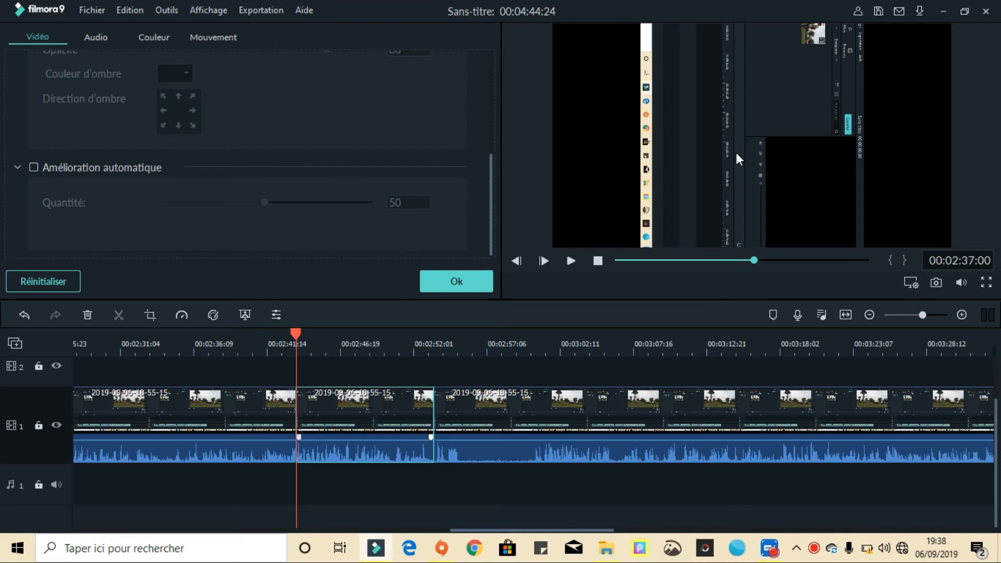
right_click(383, 418)
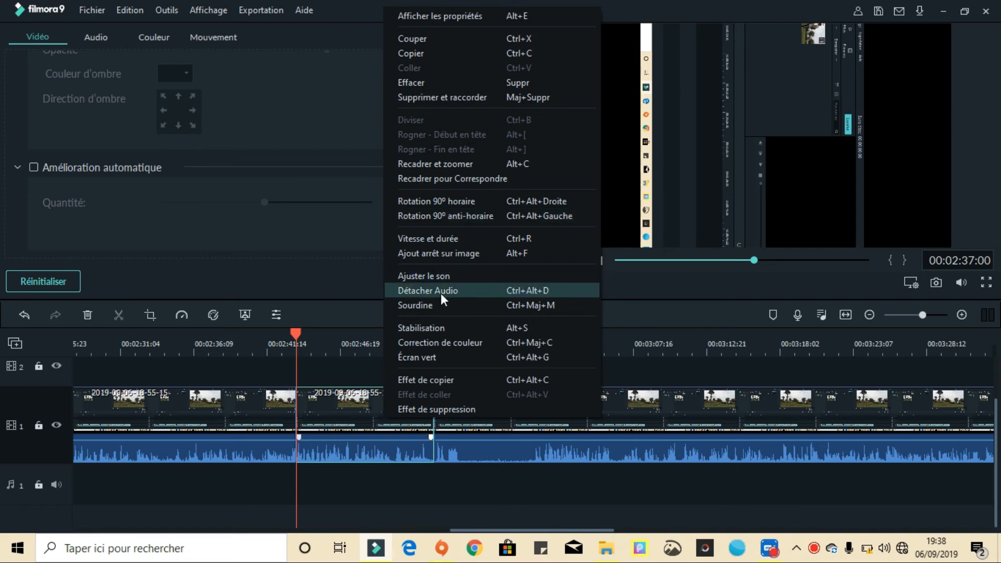
click(20, 318)
- Detach the audio from the video clip after the playhead and move the detached sound down to audio track 2
right_click(302, 408)
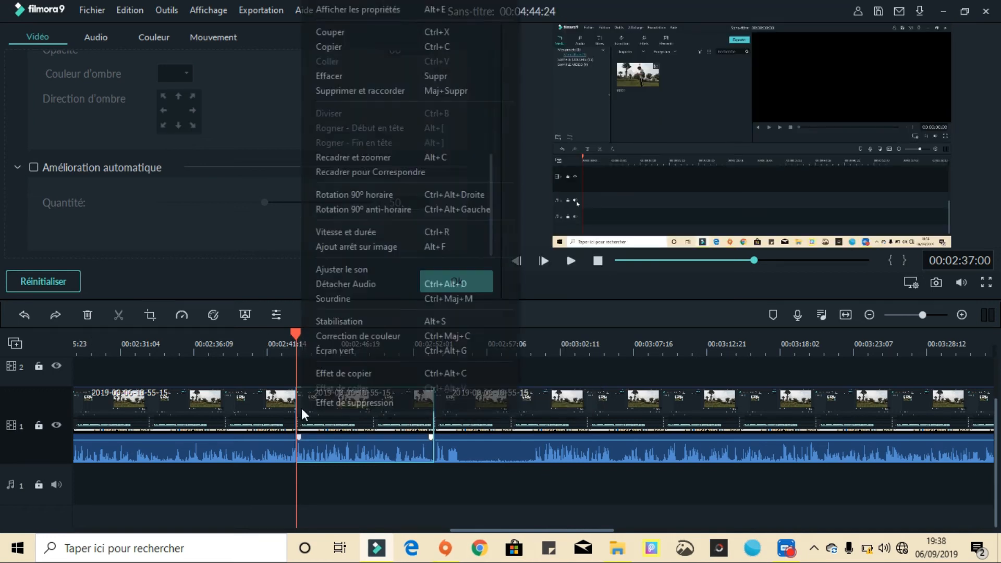
click(418, 283)
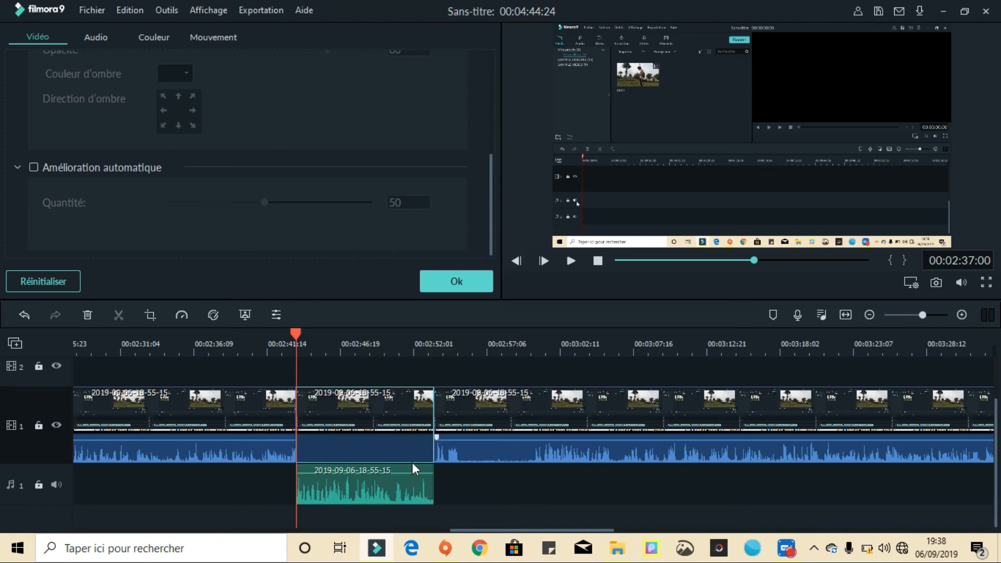
drag(376, 493, 427, 487)
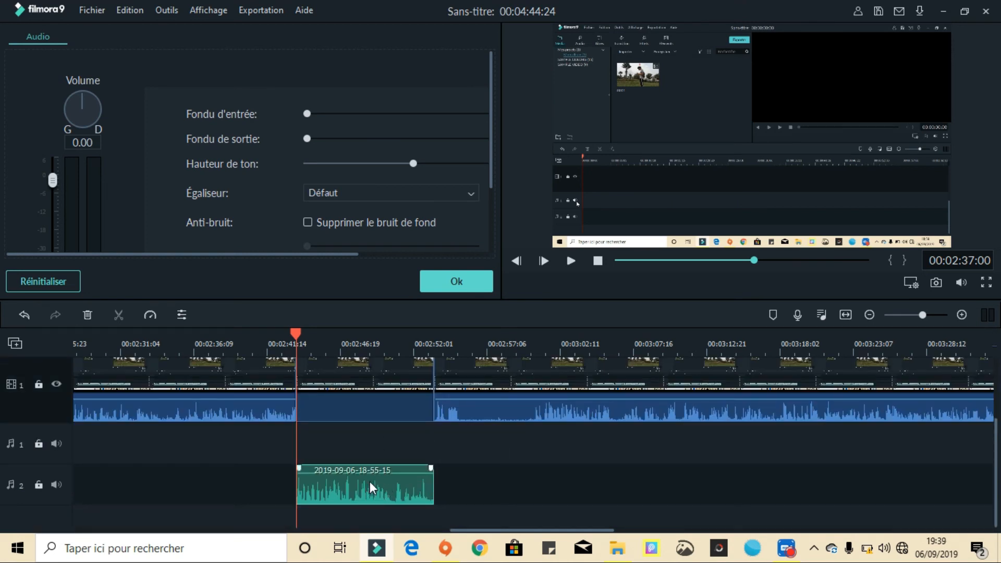
drag(370, 481, 355, 505)
right_click(381, 410)
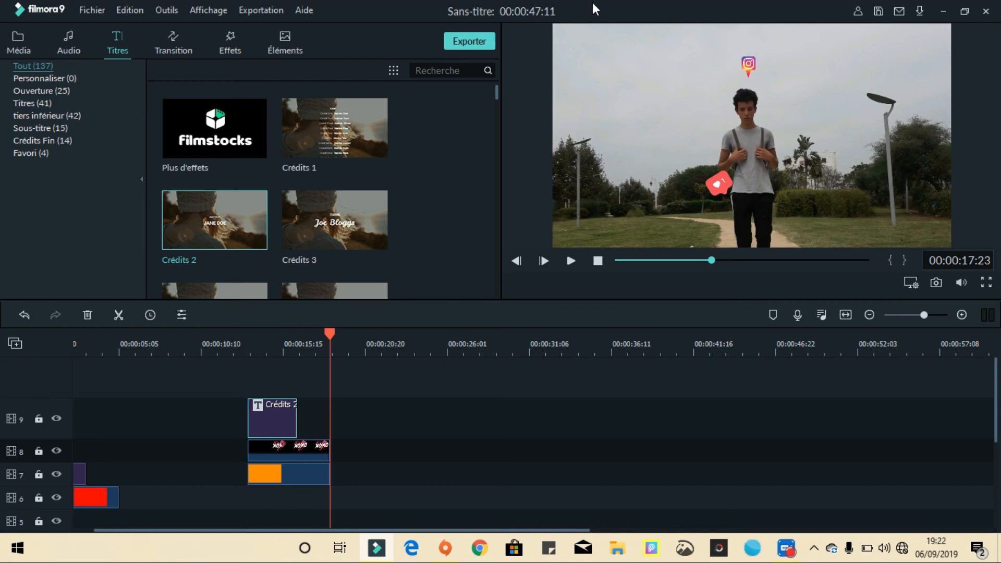
- Open the export settings for saving the project as a local video file, dismissing the connection notice
click(475, 42)
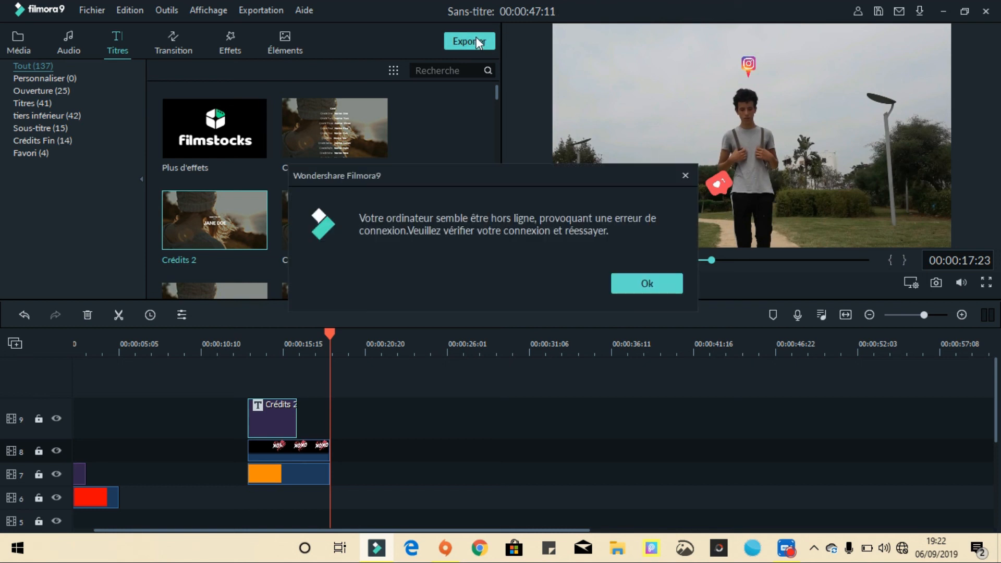
click(658, 288)
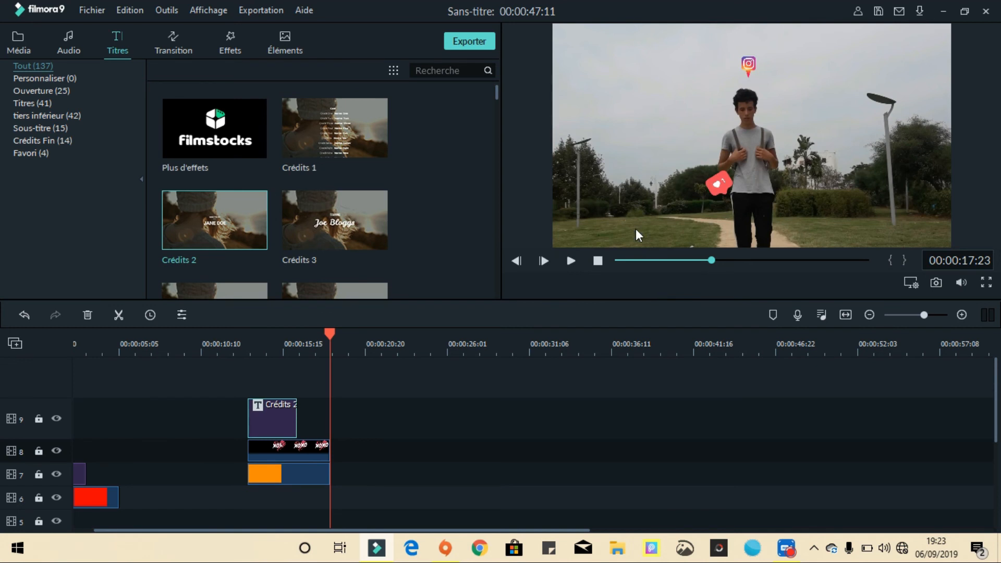
click(637, 160)
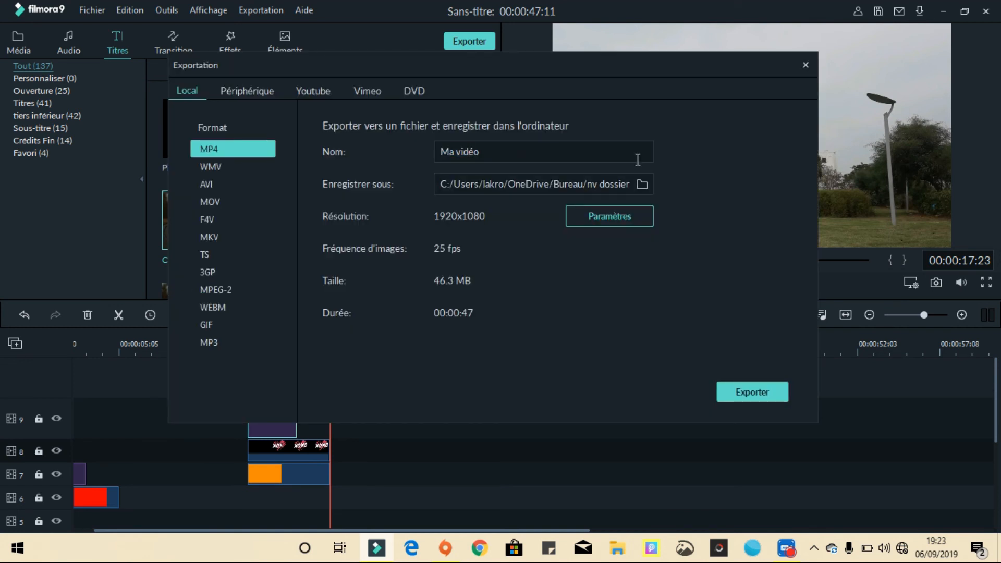